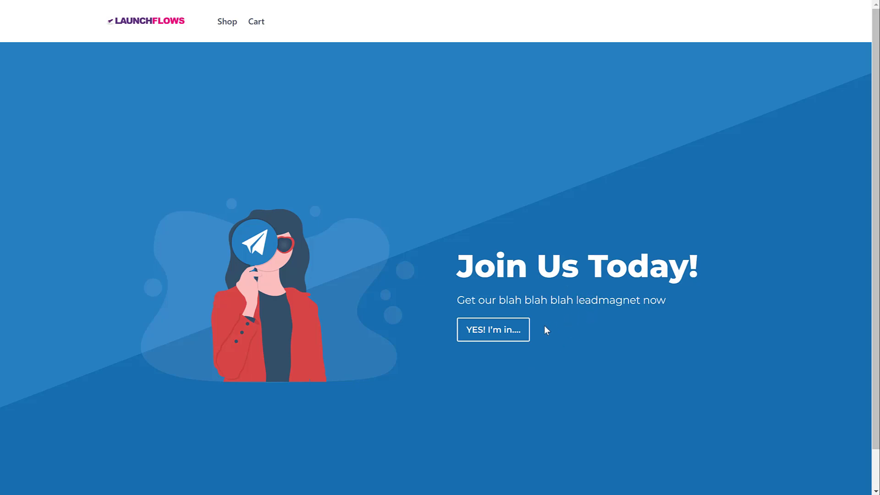
# - Choose 'YES! I'm in....' on the Join Us Today page to reach the lead-magnet form
pyautogui.click(515, 337)
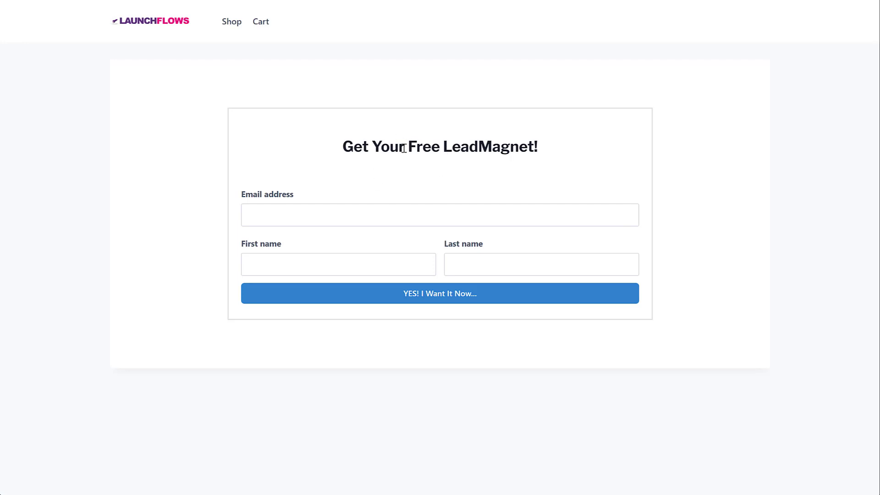
# - Register a test buyer's email address, first and last name, and submit 'YES! I Want It Now...'
pyautogui.click(342, 219)
pyautogui.write('bobbuyer')
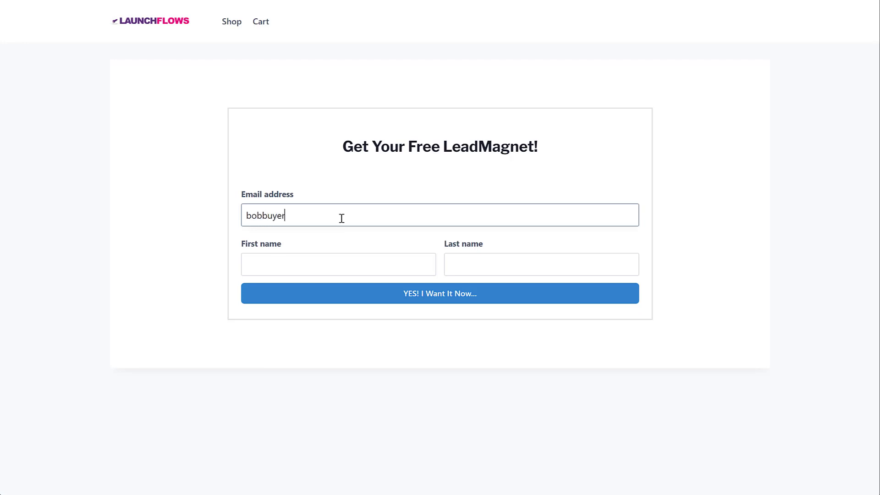
pyautogui.write('@test.com')
pyautogui.press('Tab')
pyautogui.write('Bob')
pyautogui.press('Tab')
pyautogui.write('Buyer')
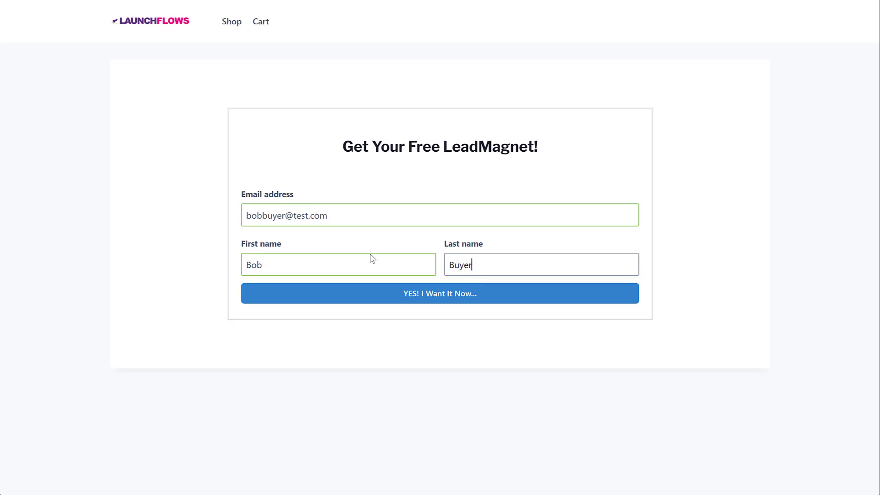
pyautogui.click(405, 298)
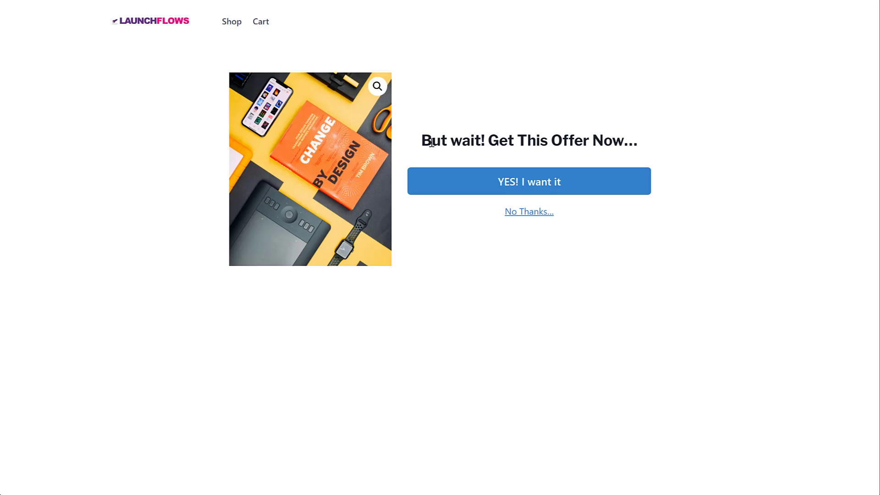
# - Accept the 'But wait! Get This Offer Now…' upsell with 'YES! I want it'
pyautogui.moveTo(446, 142); pyautogui.dragTo(584, 146)
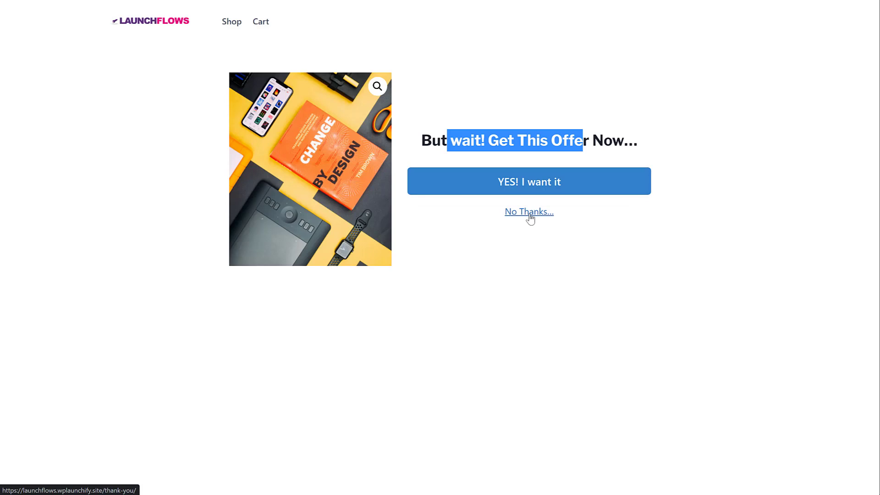
pyautogui.click(523, 183)
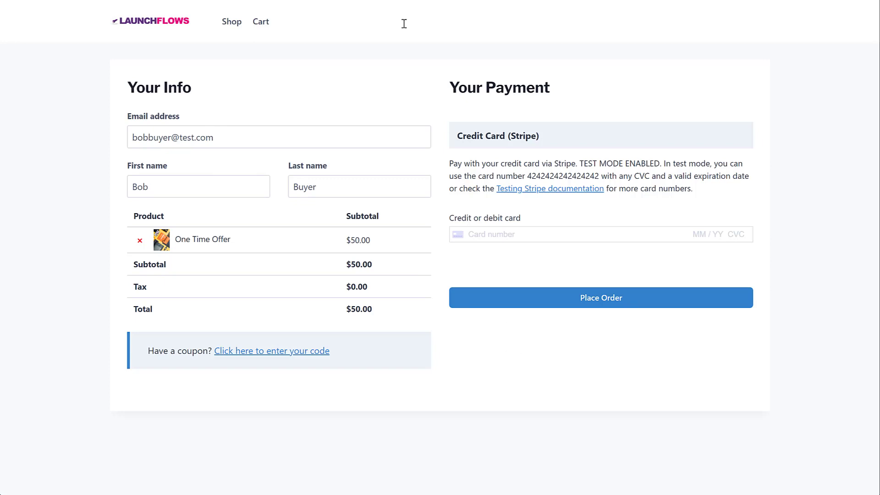
pyautogui.hotkey('ctrl', 'shift', 'n')
pyautogui.write('patterns.launchflows.com')
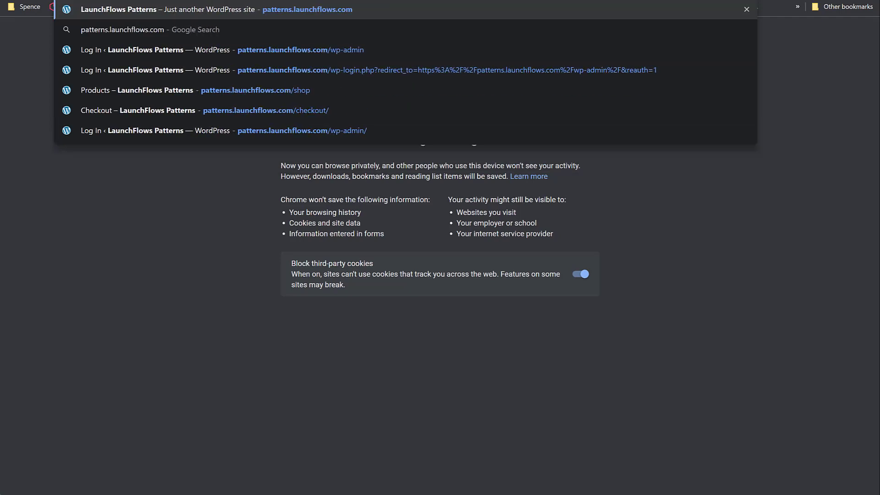
pyautogui.press('Return')
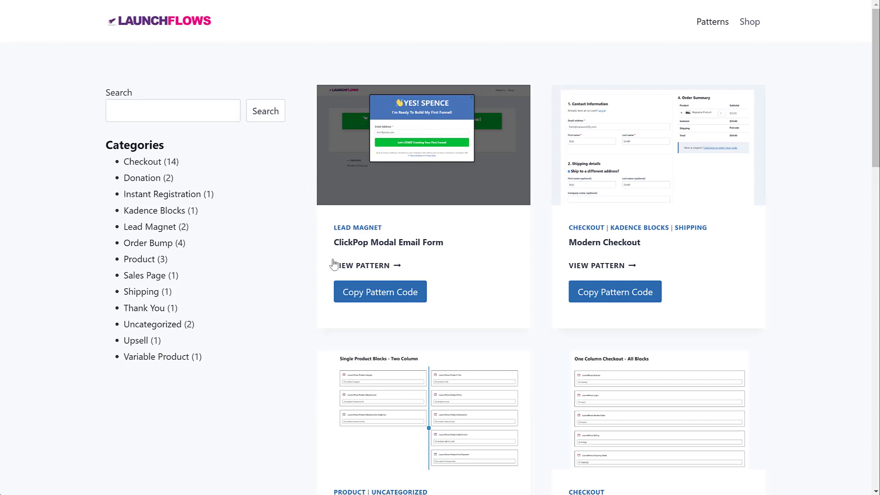
pyautogui.click(156, 167)
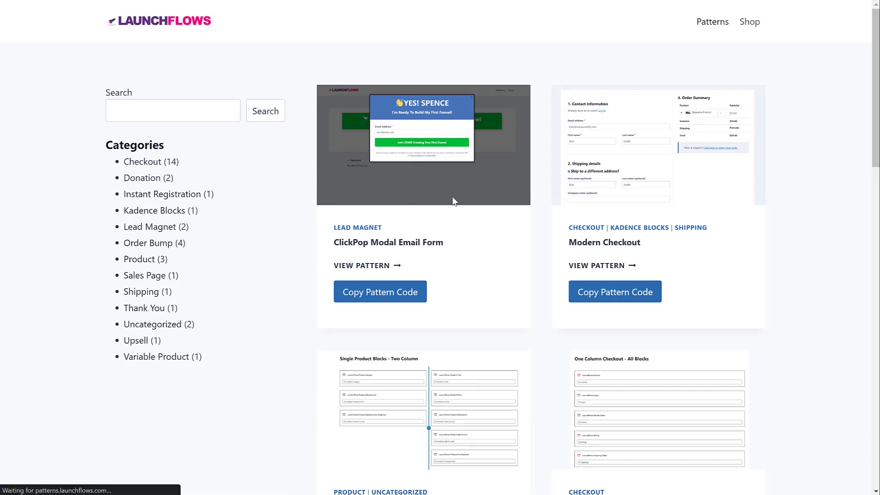
pyautogui.scroll(-3, 506, 198)
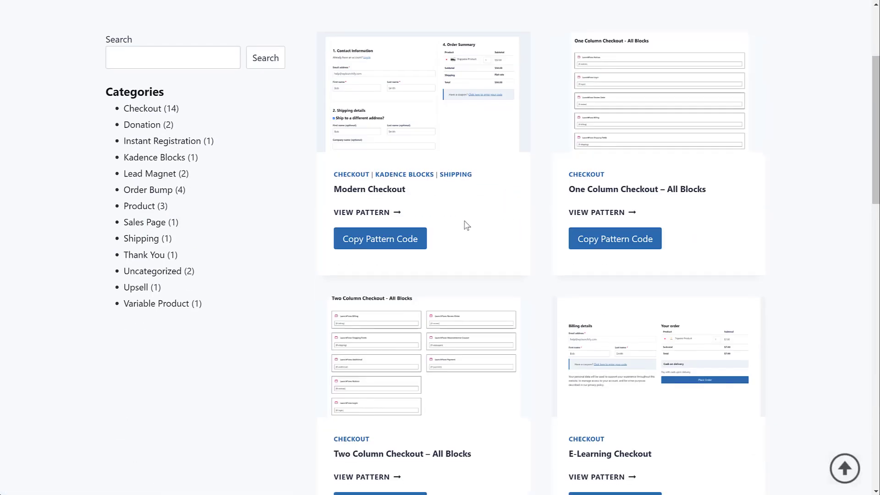
pyautogui.scroll(3, 467, 220)
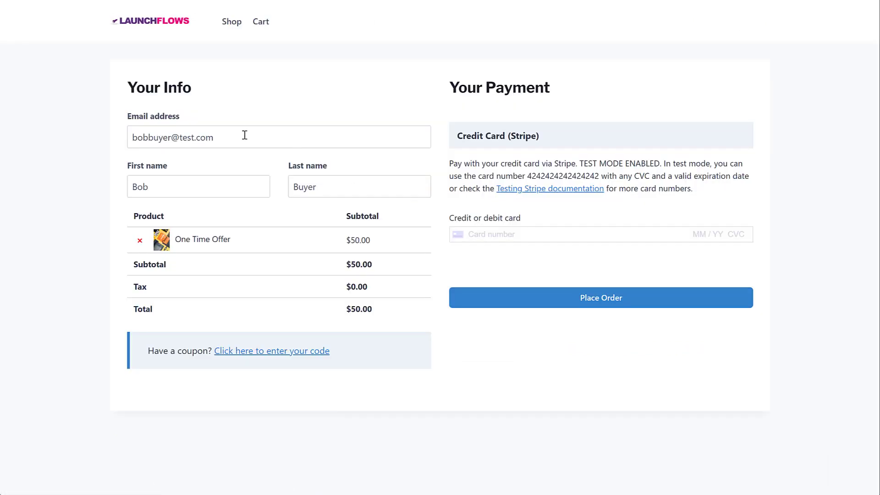
# - Enter the Stripe test card number, expiry 04/23 and CVC, and place the $50.00 order
pyautogui.moveTo(242, 136); pyautogui.dragTo(129, 137)
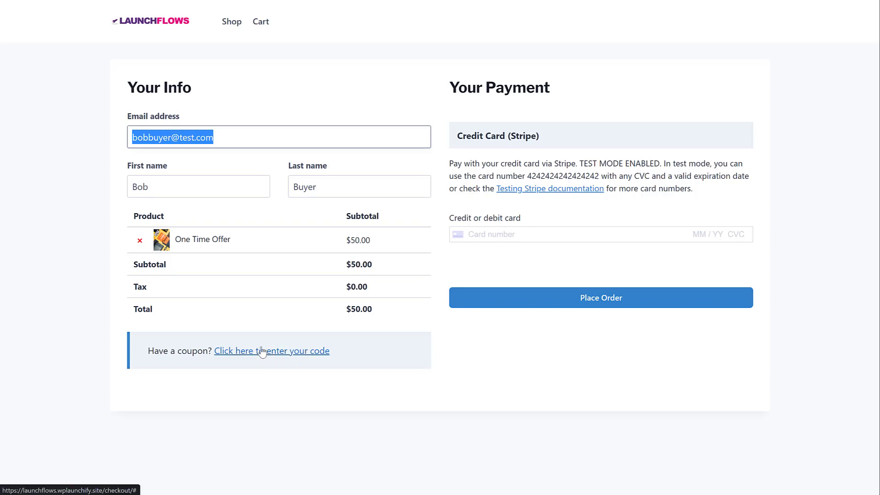
pyautogui.click(476, 237)
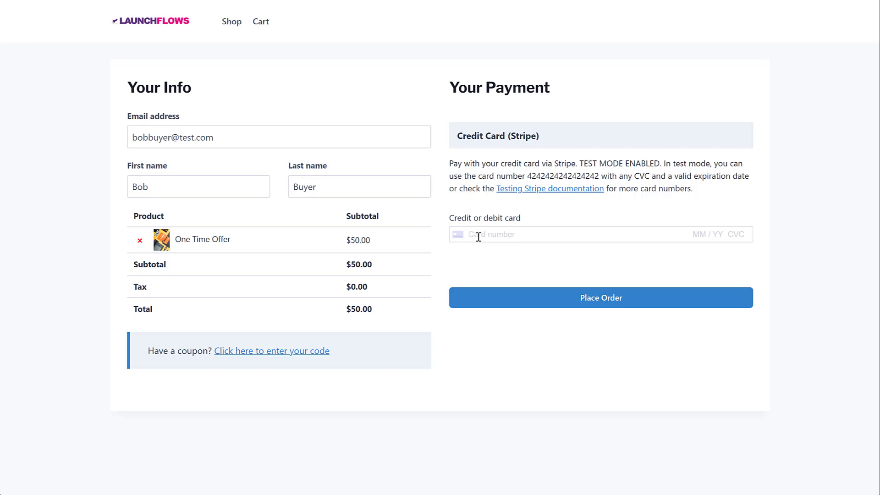
pyautogui.write('4242 4242 4242 4242 04 / 23 123')
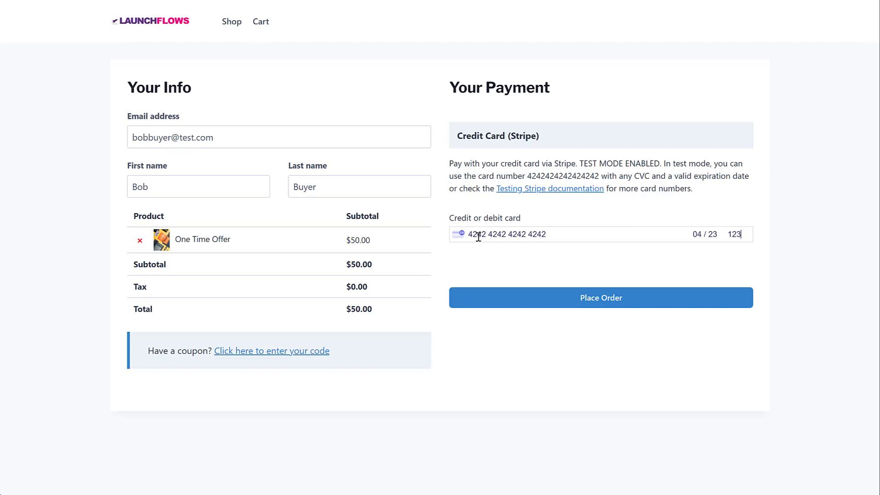
pyautogui.click(535, 304)
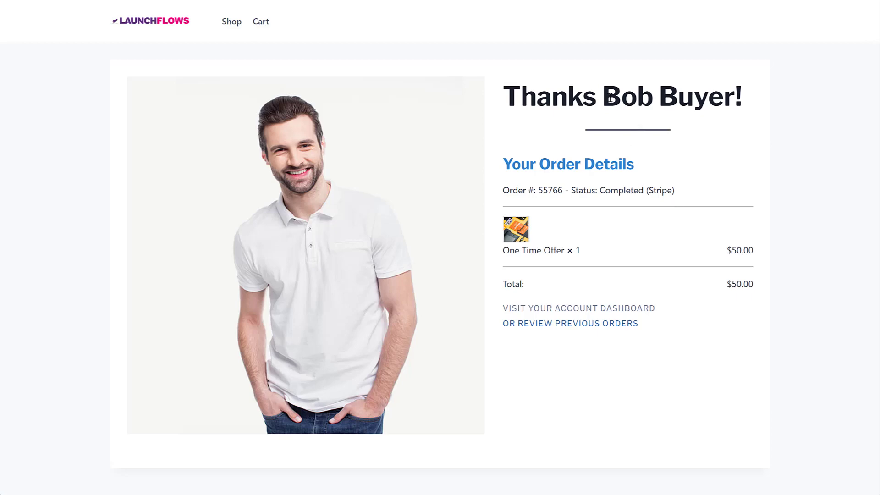
# - From the thank-you page, follow 'OR REVIEW PREVIOUS ORDERS' to My Account › Orders
pyautogui.moveTo(659, 104); pyautogui.dragTo(732, 105)
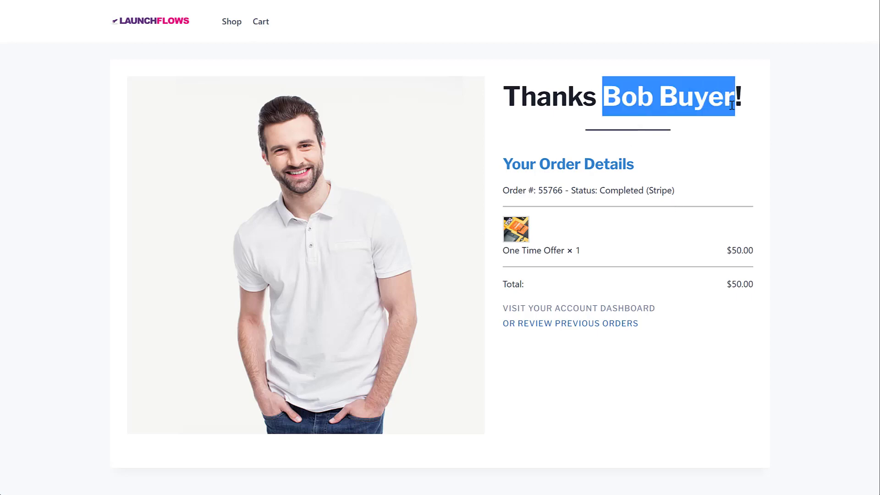
pyautogui.click(766, 121)
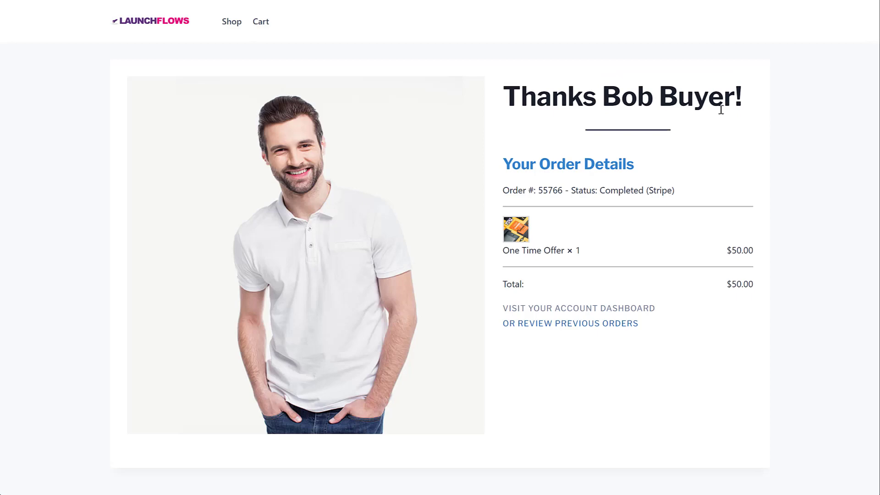
pyautogui.moveTo(604, 97); pyautogui.dragTo(726, 102)
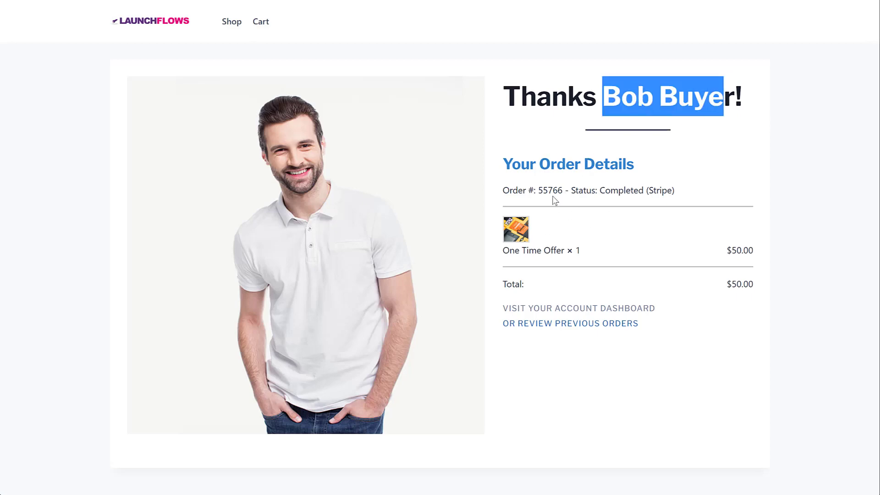
pyautogui.click(542, 328)
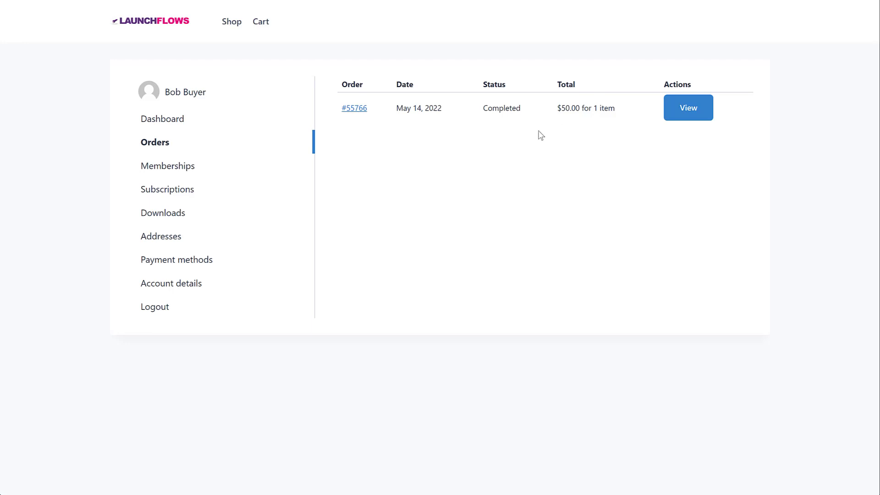
pyautogui.click(180, 216)
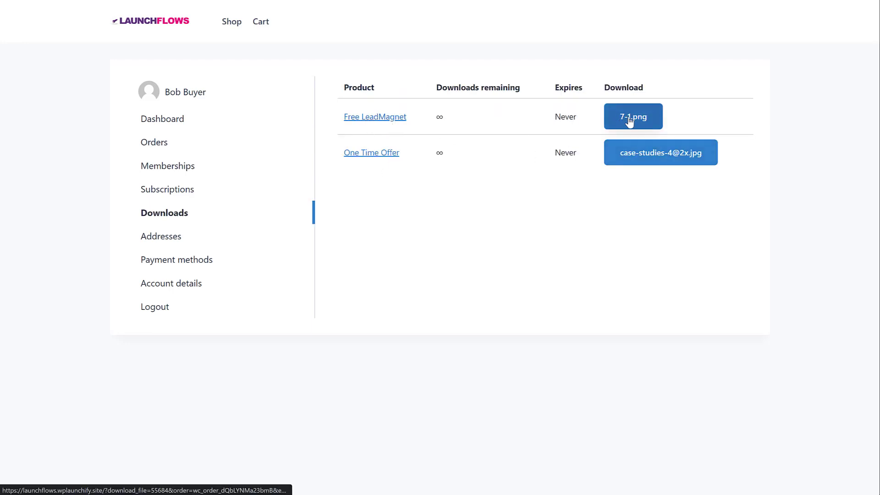
pyautogui.click(638, 158)
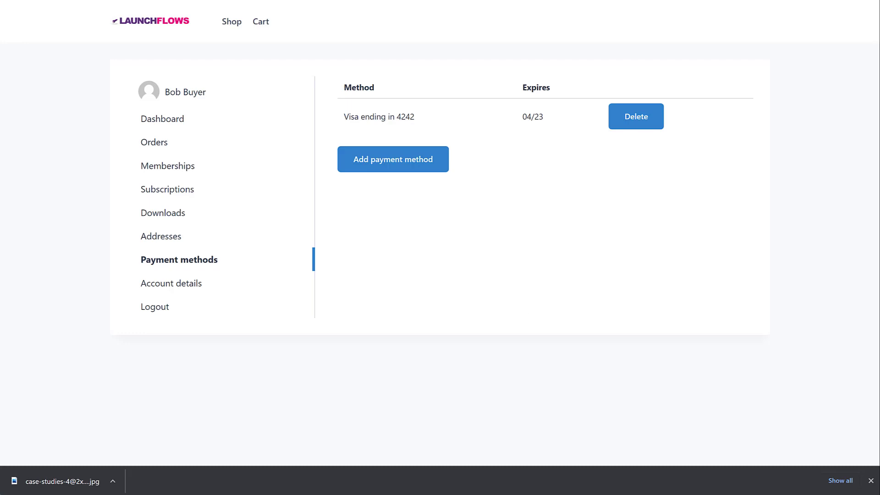
# - Switch to the admin window's Dashboard and open Pages › All Pages
pyautogui.moveTo(403, 493)
pyautogui.click(376, 472)
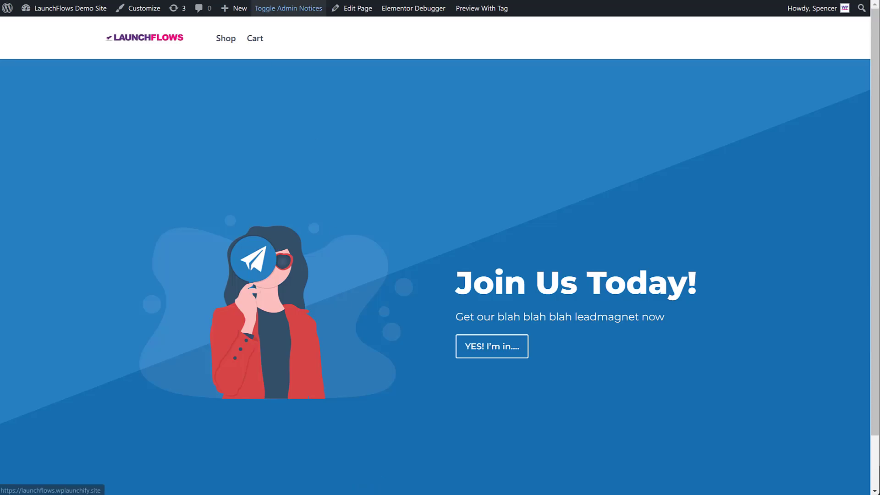
pyautogui.moveTo(75, 10)
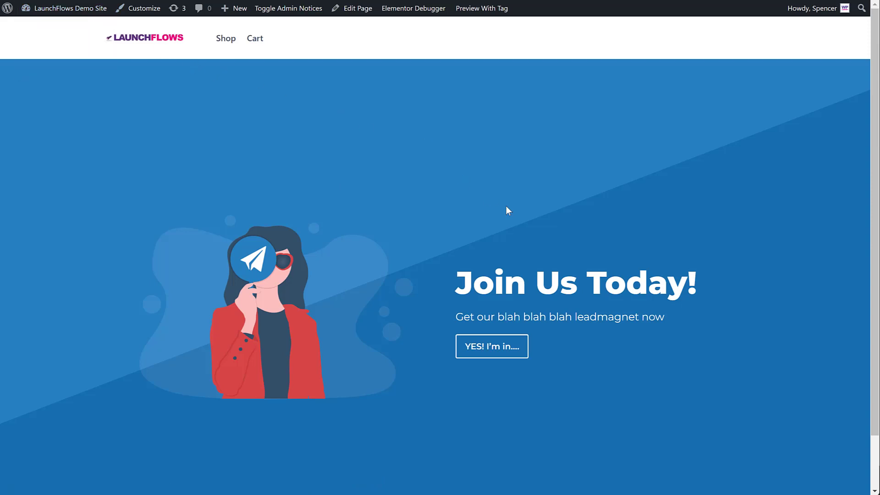
pyautogui.hotkey('alt', 'Left')
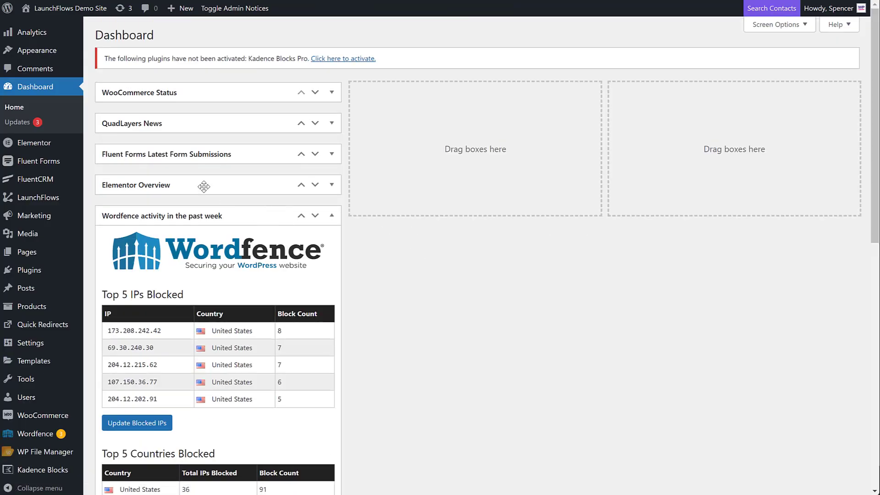
pyautogui.moveTo(41, 183)
pyautogui.click(102, 254)
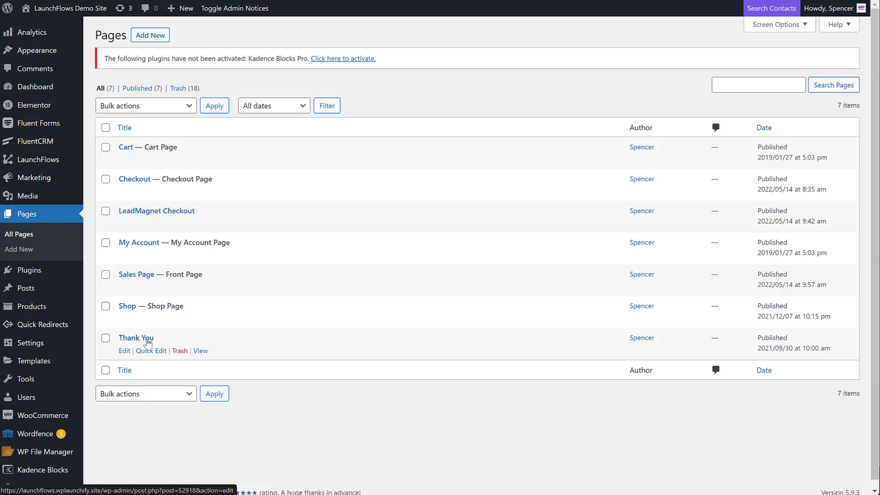
# - Open Products › All Products and edit the Free LeadMagnet product
pyautogui.moveTo(42, 310)
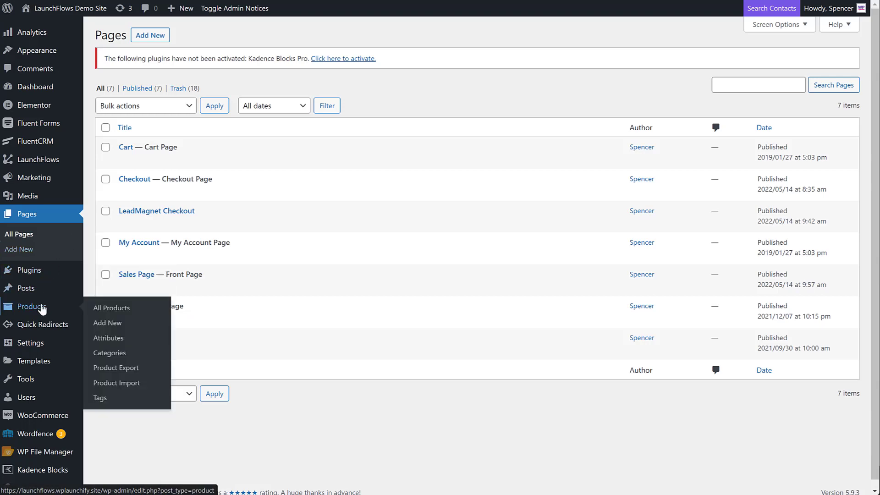
pyautogui.click(100, 310)
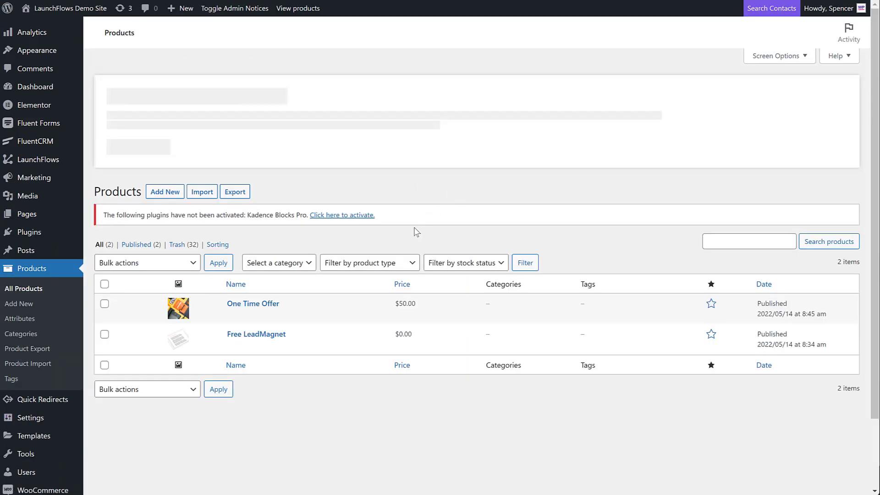
pyautogui.moveTo(154, 313)
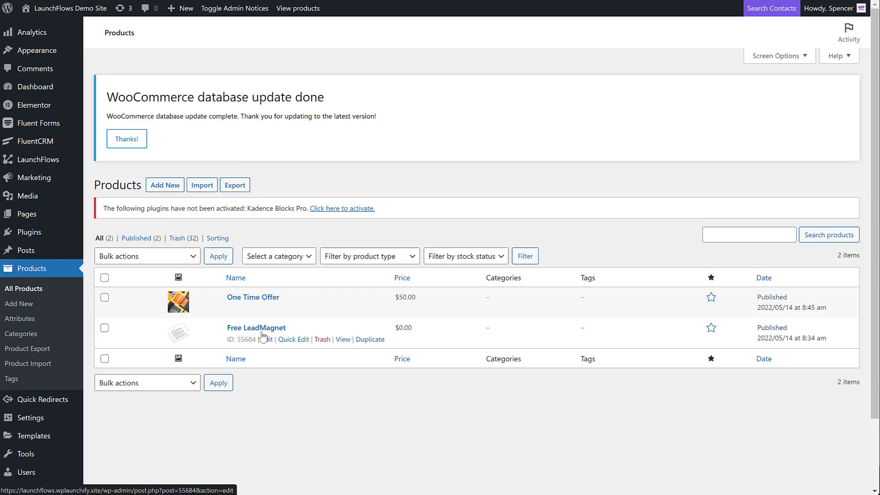
pyautogui.click(267, 340)
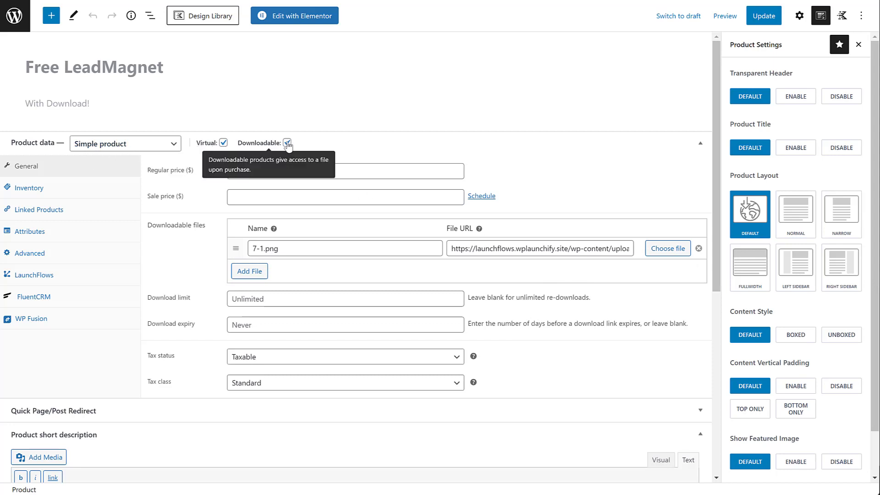
pyautogui.moveTo(246, 170); pyautogui.dragTo(223, 174)
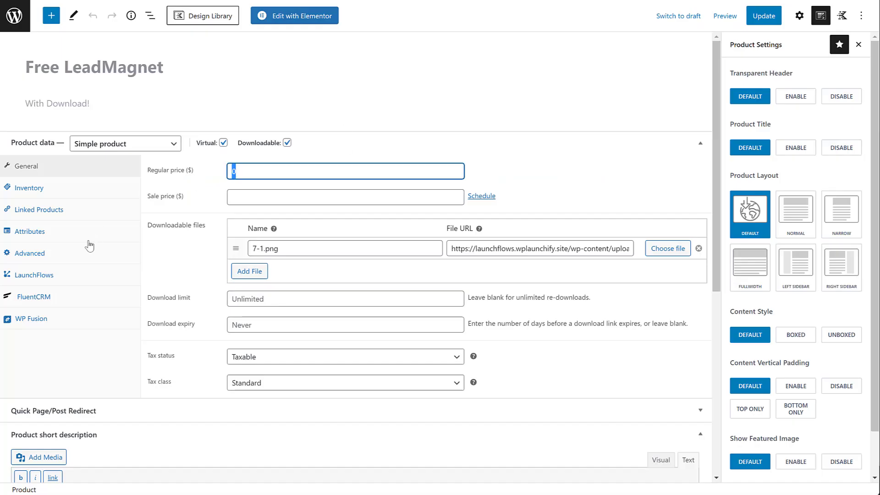
# - Show the LaunchFlows tab: Next Step LeadMagnet Checkout, Post Checkout One Time Offer, with tooltips
pyautogui.click(47, 276)
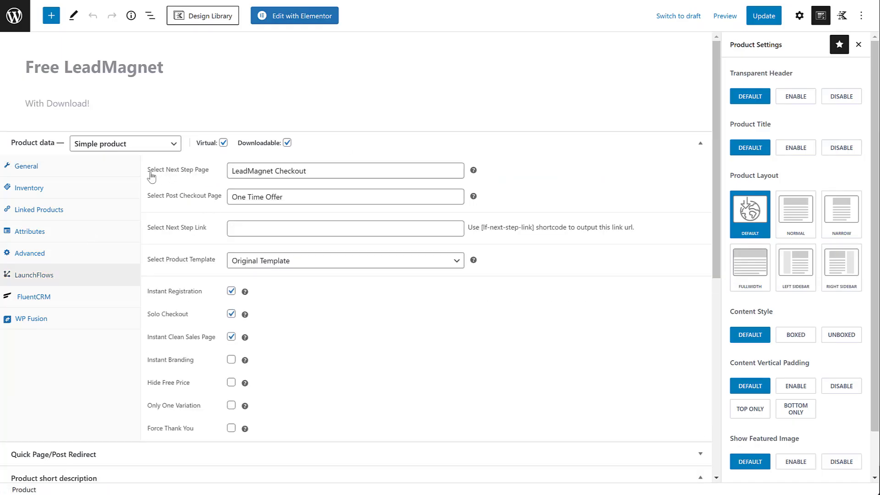
pyautogui.moveTo(151, 177); pyautogui.dragTo(200, 180)
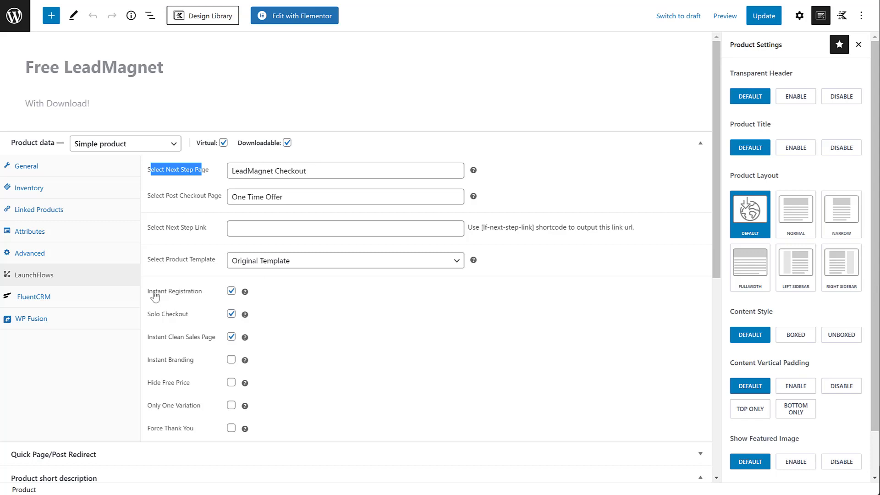
pyautogui.moveTo(246, 295)
pyautogui.moveTo(246, 317)
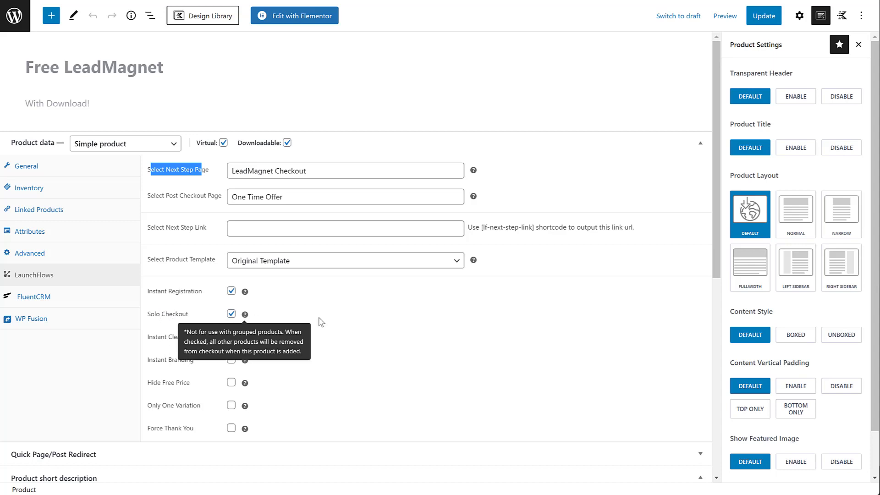
pyautogui.moveTo(246, 339)
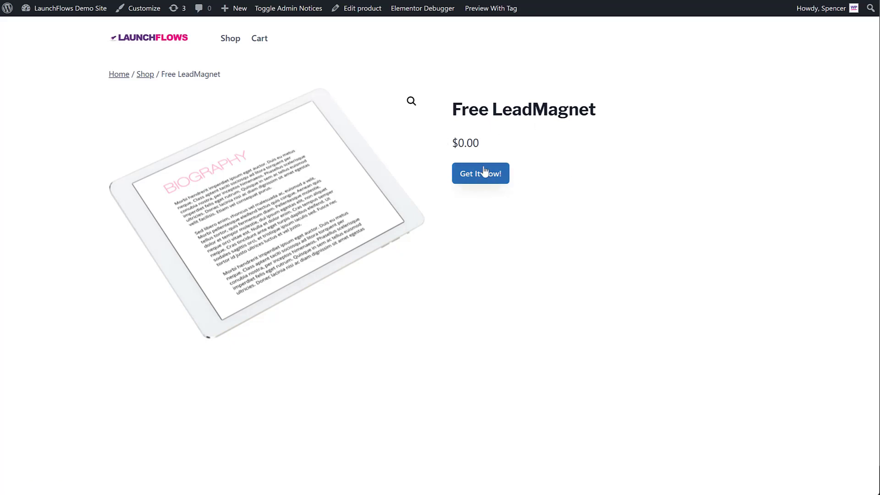
# - Close the tab and paste the preview address to view Free LeadMagnet at $0.00
pyautogui.hotkey('ctrl', 'w')
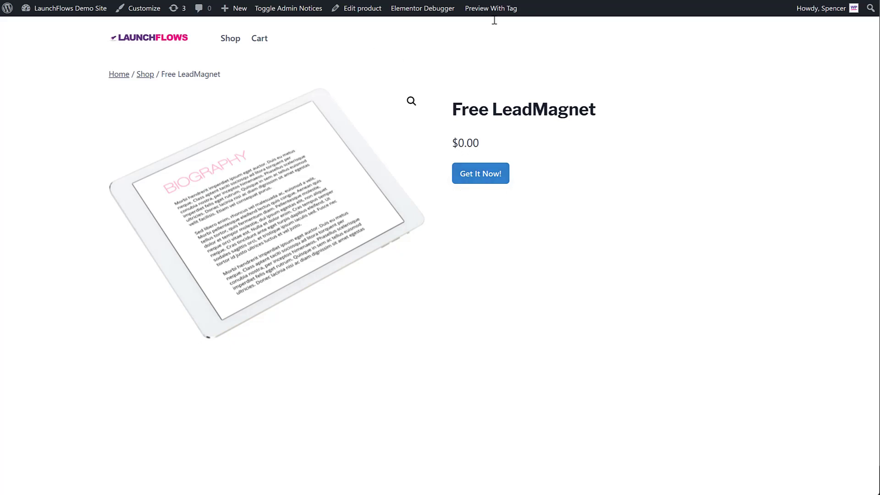
pyautogui.hotkey('ctrl', 'l')
pyautogui.write('https://launchflows.wplaunchify.site/ail_id=47677')
# - Load the site home page, copy the Free LeadMagnet LaunchFlows checkout link, and test the 'YES! I'm in....' button
pyautogui.press('BackSpace')
pyautogui.press('BackSpace')
pyautogui.press('BackSpace')
pyautogui.press('BackSpace')
pyautogui.press('BackSpace')
pyautogui.press('BackSpace')
pyautogui.press('BackSpace')
pyautogui.press('BackSpace')
pyautogui.press('BackSpace')
pyautogui.press('BackSpace')
pyautogui.press('BackSpace')
pyautogui.press('BackSpace')
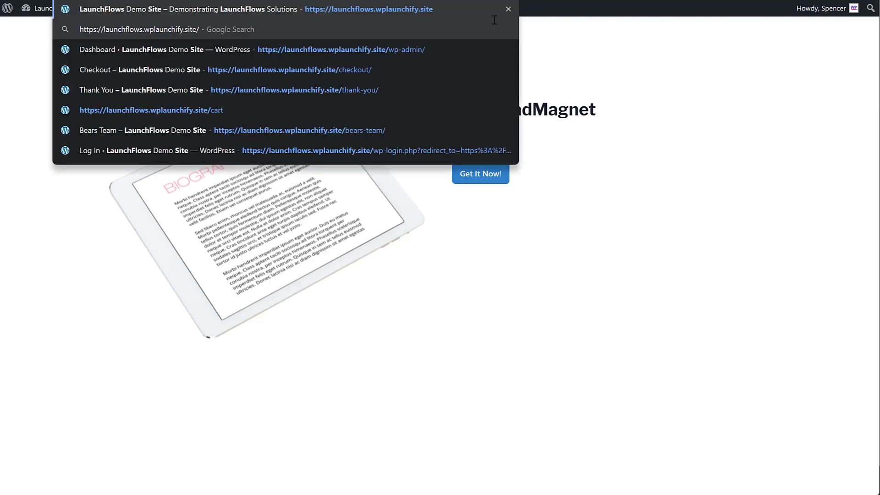
pyautogui.press('Return')
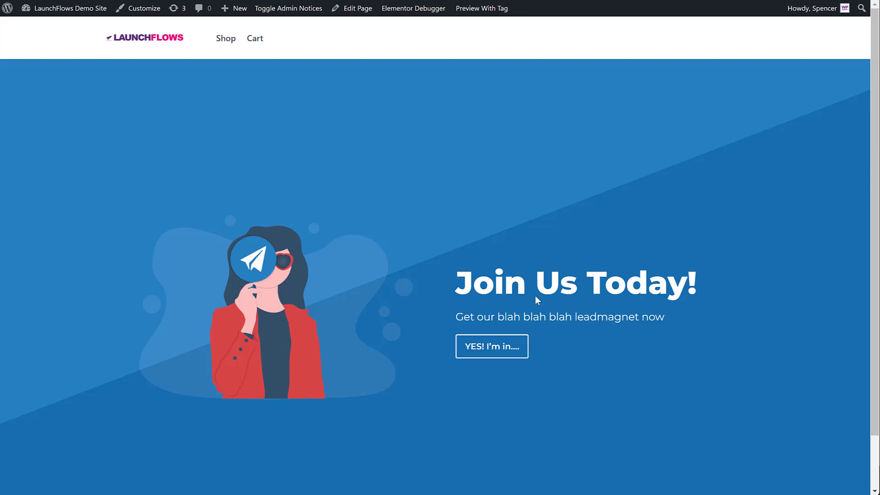
pyautogui.hotkey('ctrl', 'Tab')
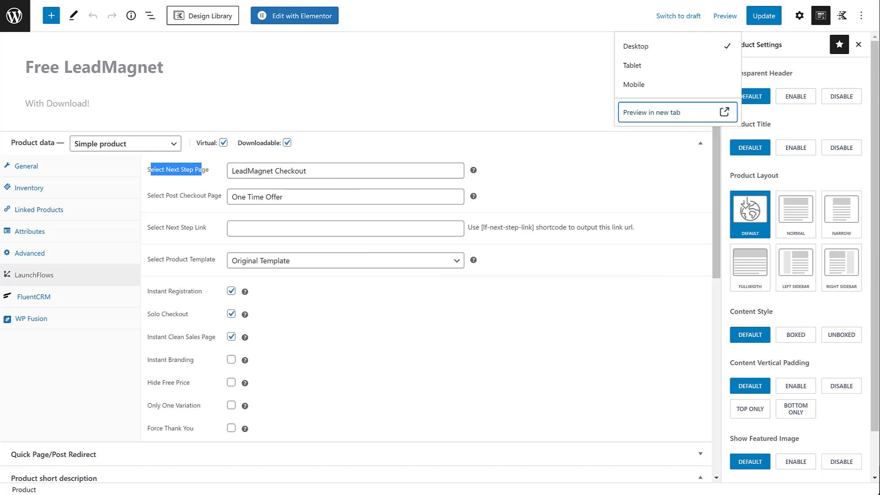
pyautogui.click(858, 44)
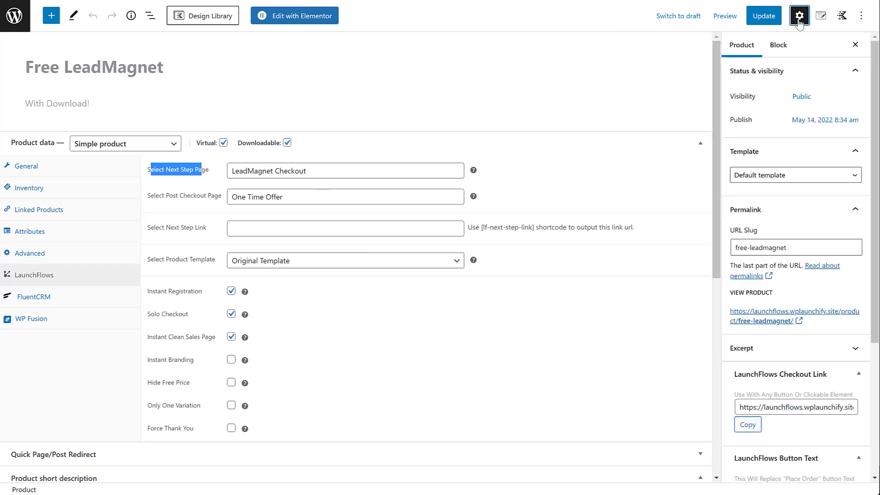
pyautogui.scroll(-3, 795, 173)
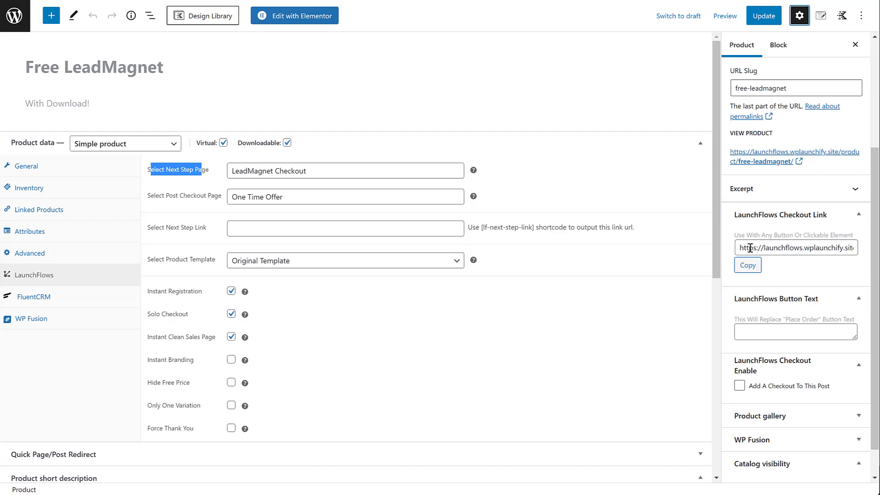
pyautogui.click(747, 266)
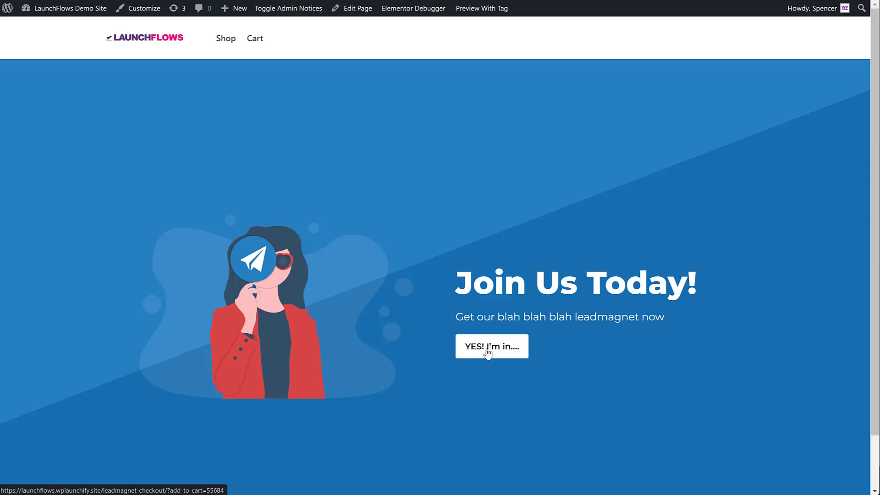
pyautogui.click(486, 354)
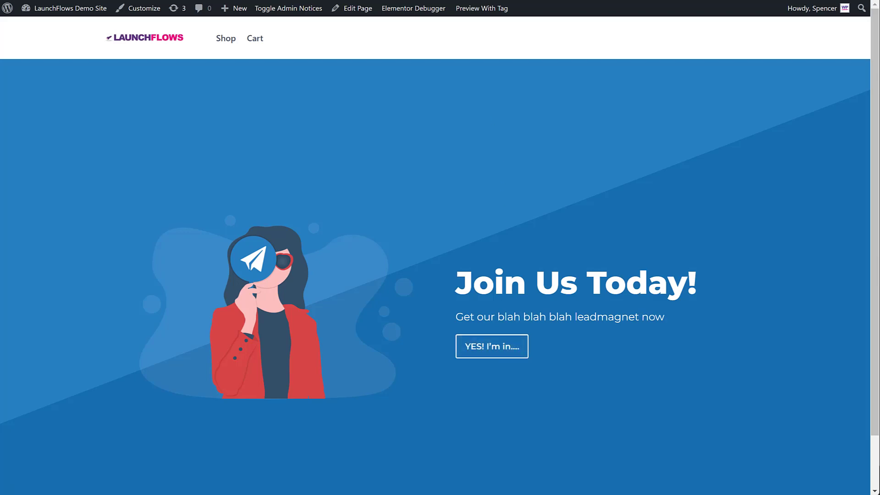
# - Visit the copied leadmagnet-checkout link in a new tab
pyautogui.hotkey('ctrl', 't')
pyautogui.write('https://launchflows.wplaunchify.site/leadmagnet-checkout/?add-to-cart=55684')
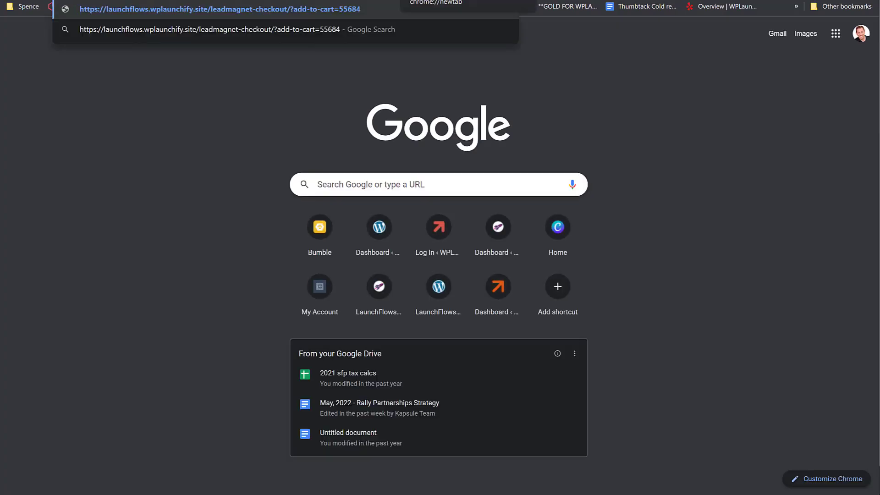
pyautogui.press('Return')
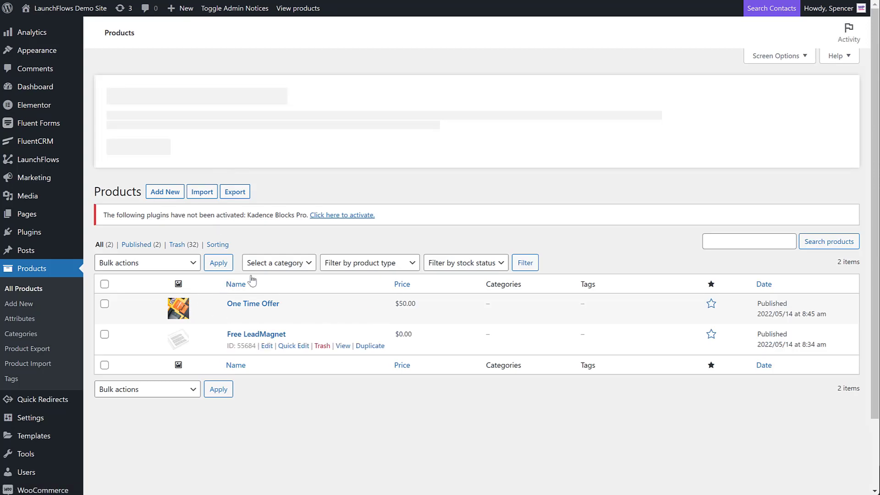
pyautogui.click(267, 317)
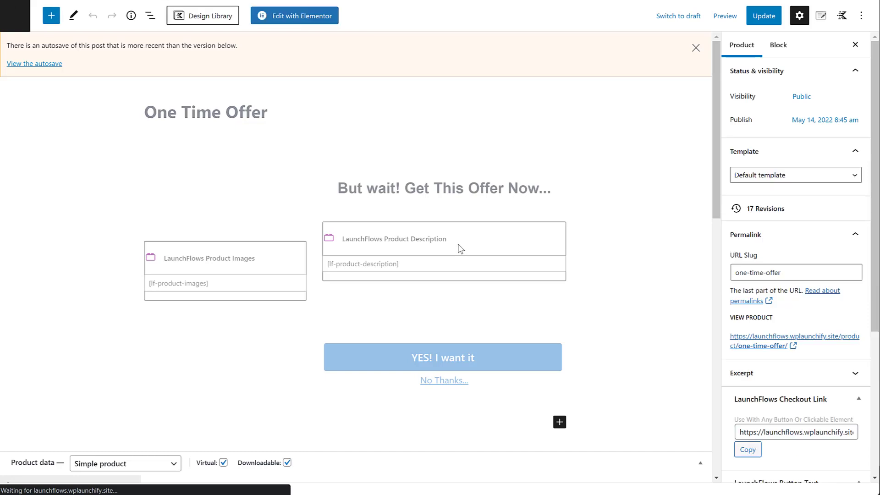
pyautogui.scroll(-2, 513, 226)
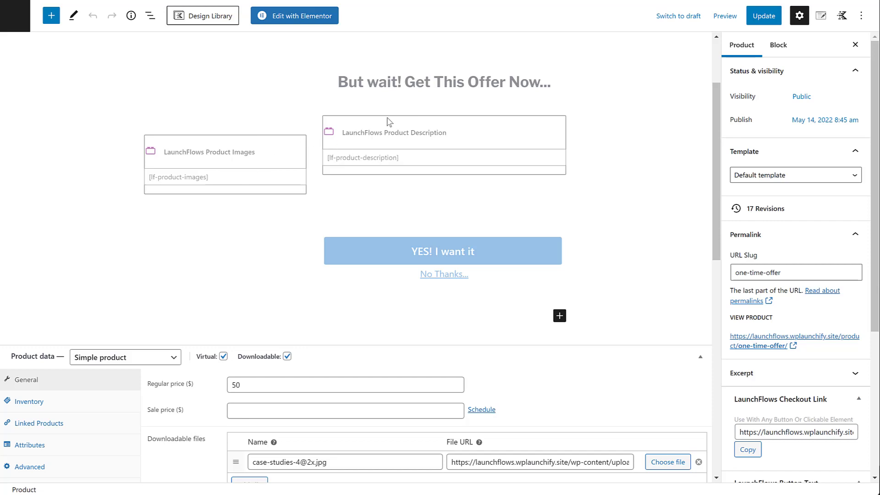
pyautogui.scroll(1, 371, 137)
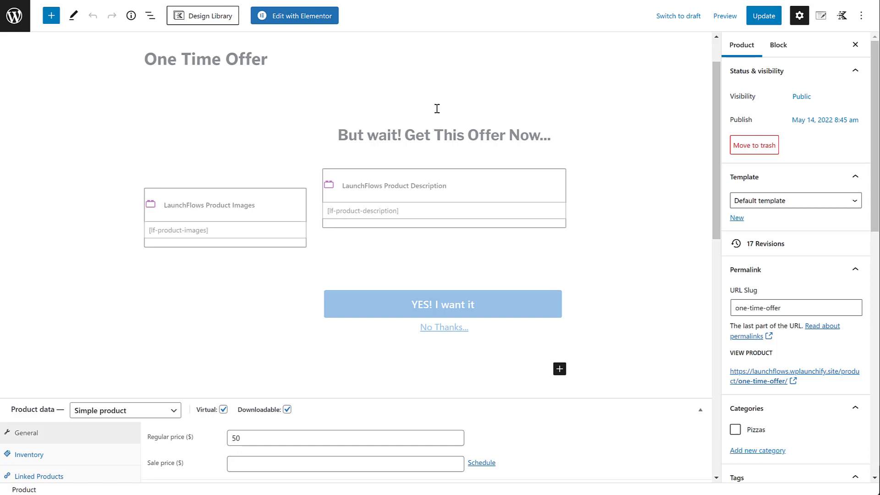
pyautogui.scroll(-3, 433, 154)
pyautogui.scroll(-2, 430, 160)
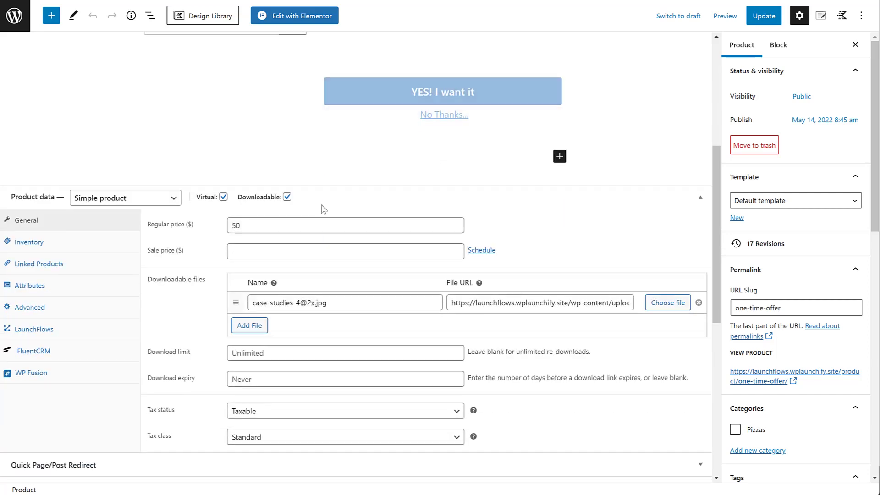
pyautogui.rightClick(9, 18)
pyautogui.click(33, 30)
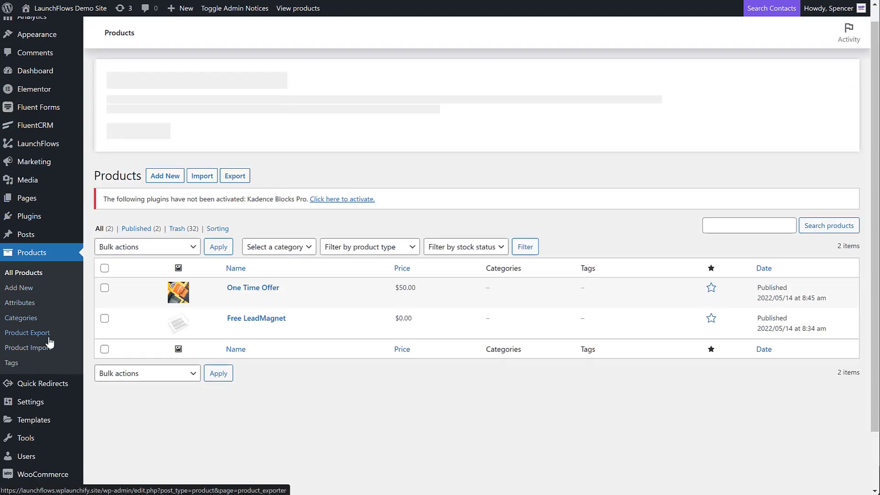
# - Open the LaunchFlows settings and look over the Theme Compatibility option at the bottom
pyautogui.scroll(-2, 32, 362)
pyautogui.moveTo(38, 384)
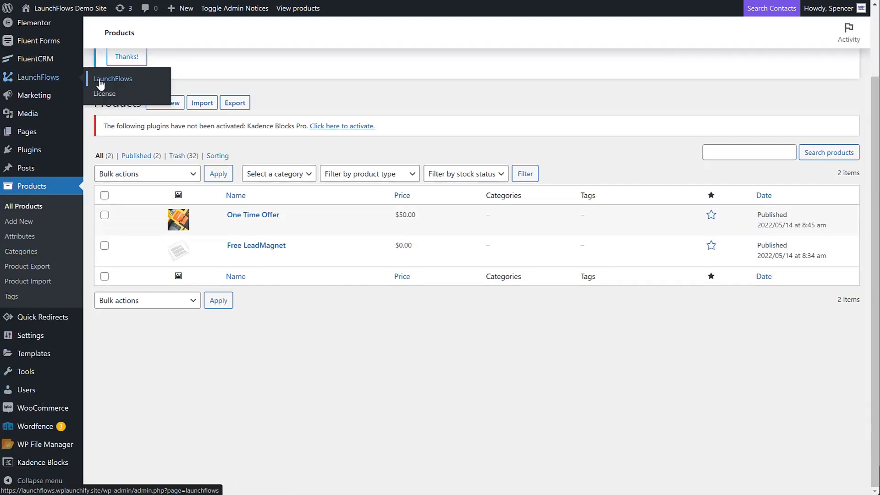
pyautogui.click(394, 200)
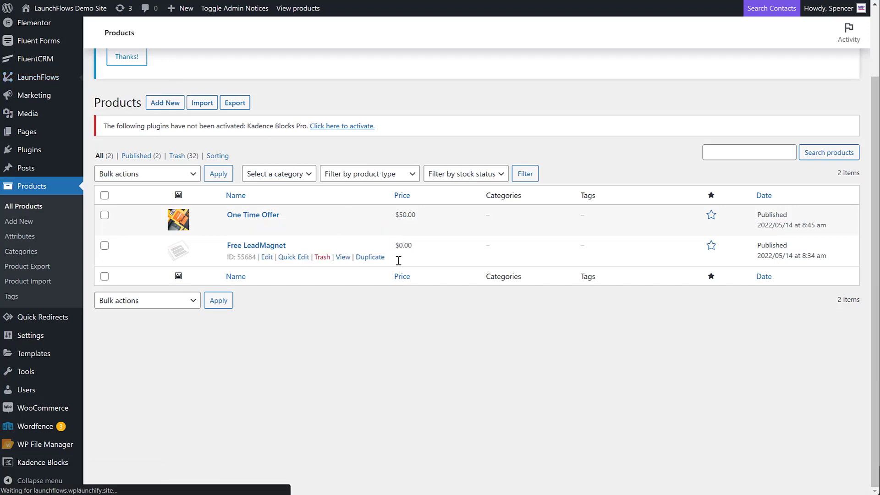
pyautogui.scroll(-5, 384, 349)
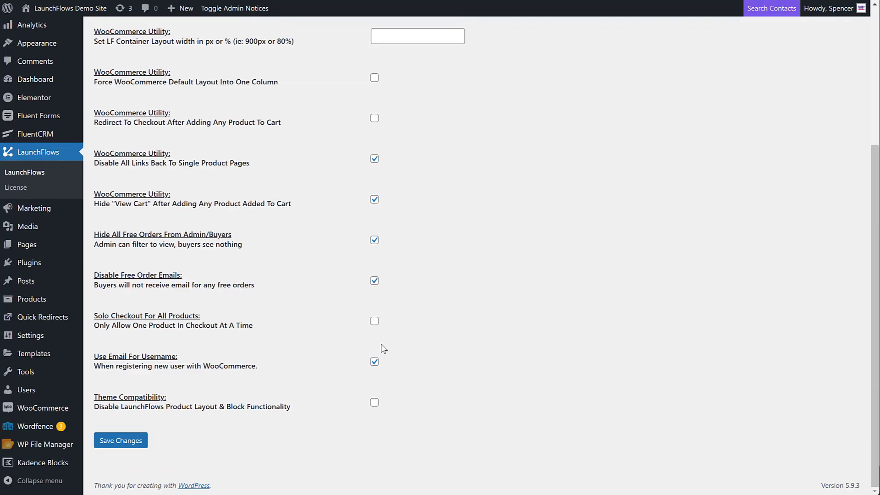
pyautogui.moveTo(114, 407); pyautogui.dragTo(290, 409)
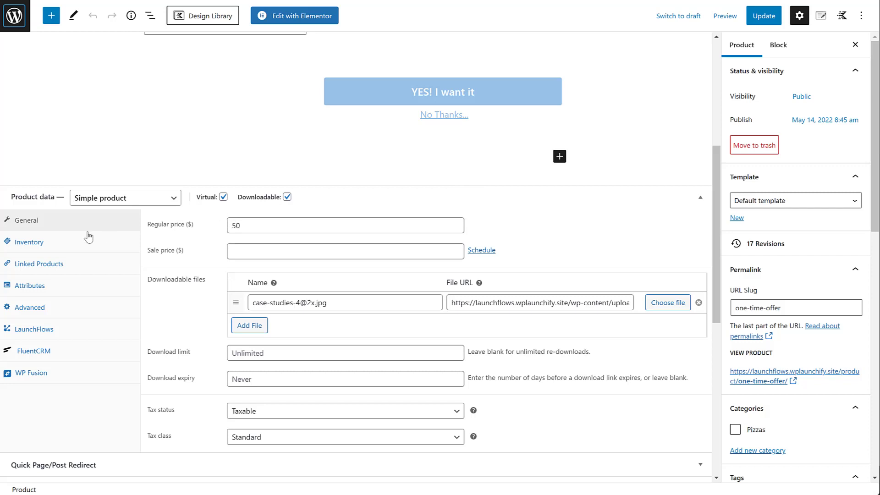
# - Check the One Time Offer's 50 price, its Checkout next step and its Thank You post-checkout page
pyautogui.moveTo(256, 228); pyautogui.dragTo(226, 230)
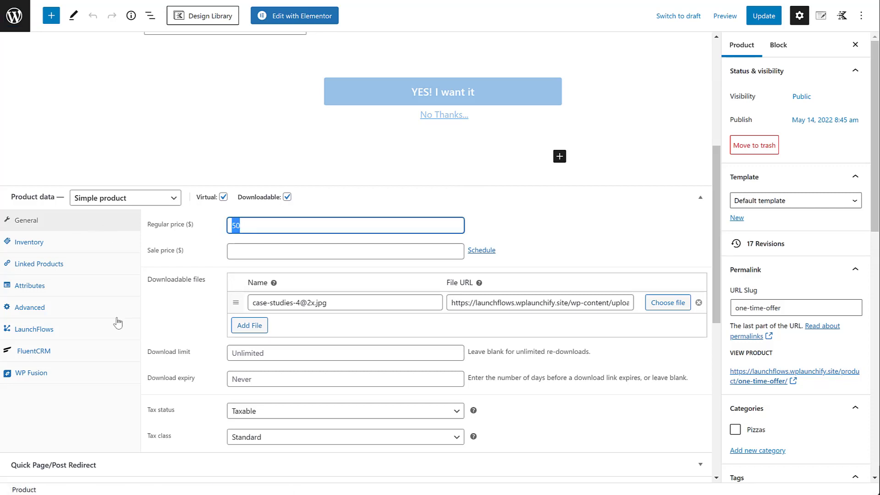
pyautogui.click(69, 336)
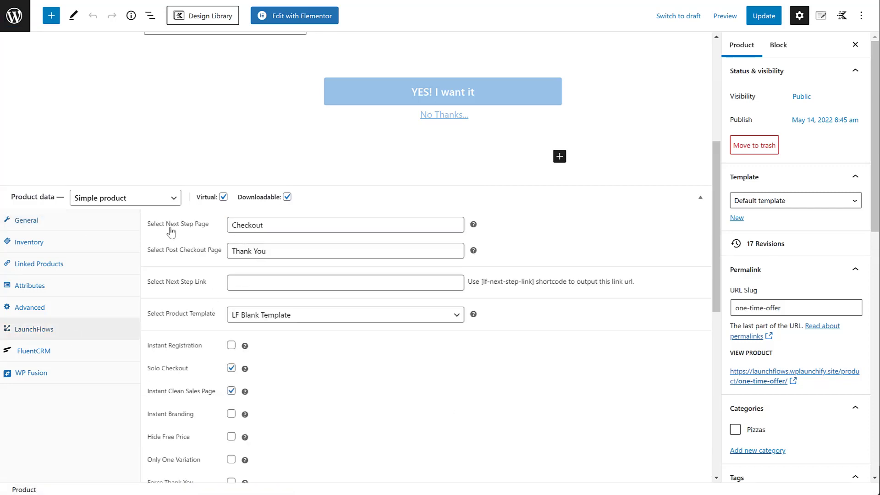
pyautogui.moveTo(169, 229); pyautogui.dragTo(207, 235)
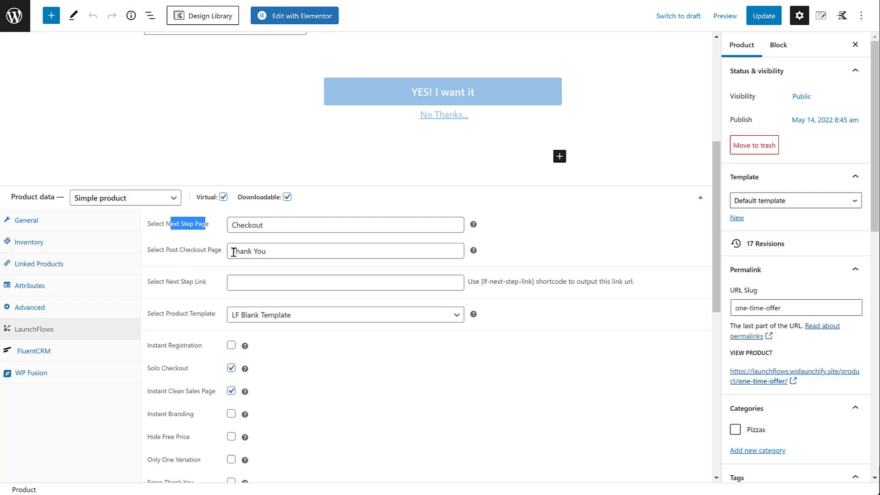
pyautogui.moveTo(234, 252); pyautogui.dragTo(268, 256)
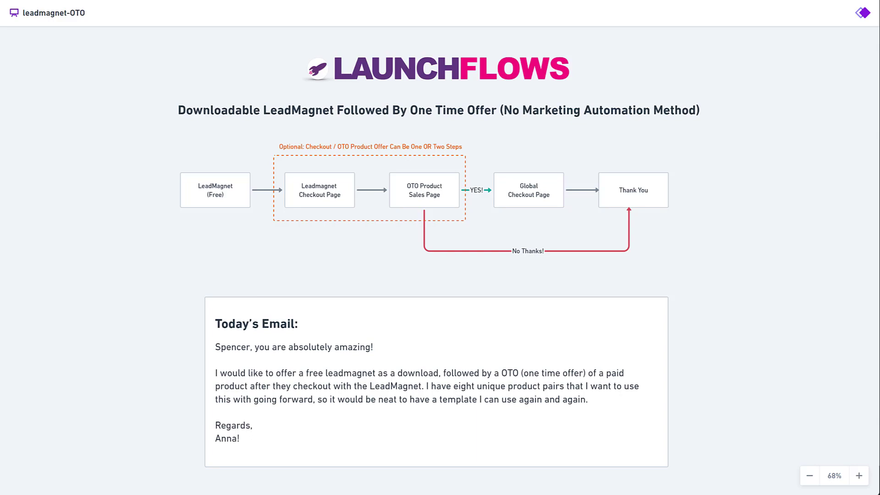
# - Keep LF Blank Template as the One Time Offer's product template and select the two-column Row Layout
pyautogui.hotkey('alt', 'Tab')
pyautogui.scroll(3, 453, 157)
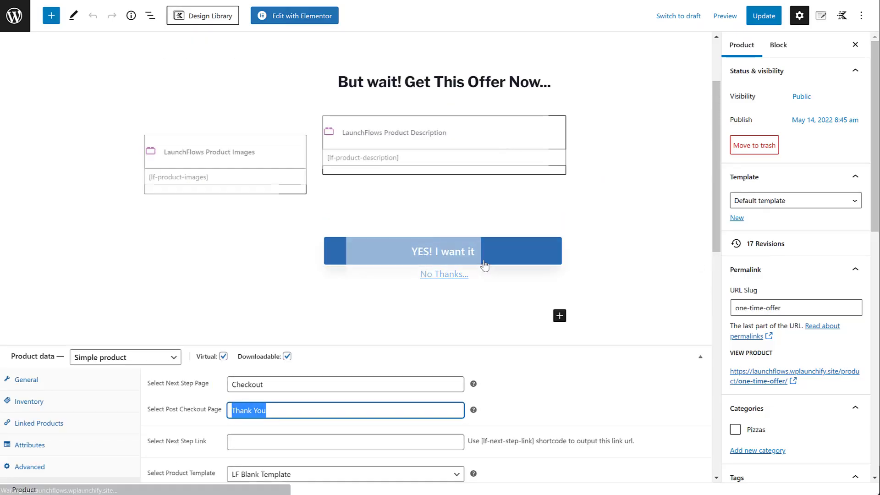
pyautogui.scroll(-4, 483, 269)
pyautogui.moveTo(147, 260); pyautogui.dragTo(219, 268)
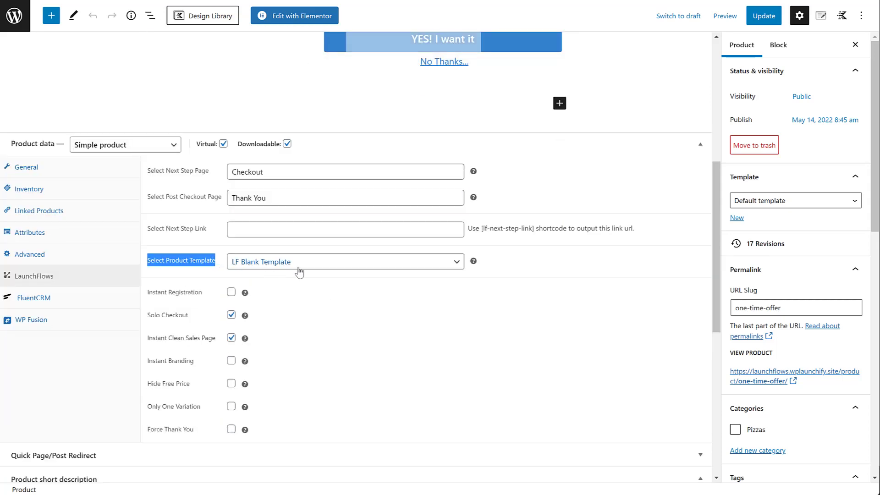
pyautogui.click(321, 263)
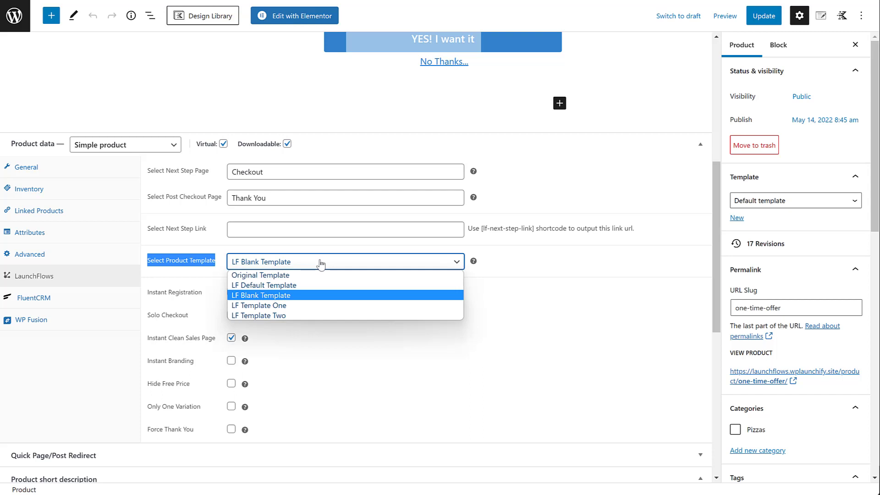
pyautogui.click(321, 263)
pyautogui.scroll(5, 477, 289)
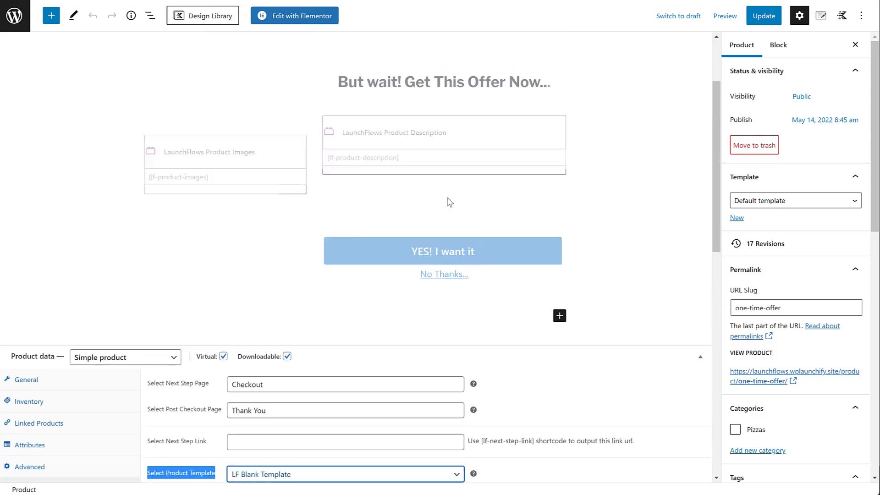
pyautogui.click(242, 123)
# - In List View, inspect both Sections, the 'But wait!' heading, Product Description and the 'YES! I want it' button
pyautogui.click(149, 16)
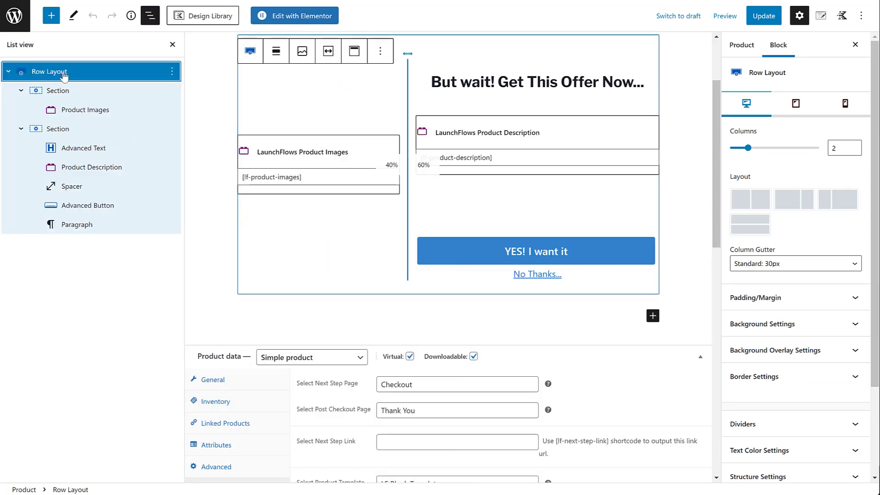
pyautogui.click(60, 91)
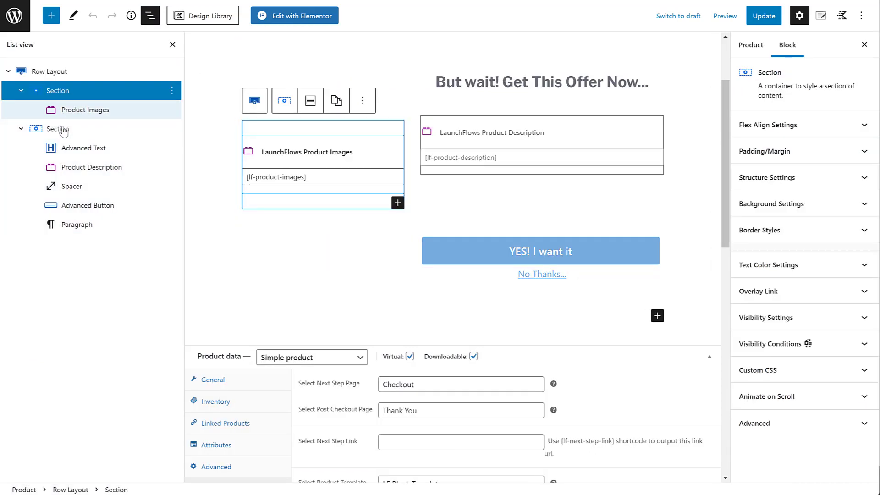
pyautogui.click(63, 129)
pyautogui.click(65, 91)
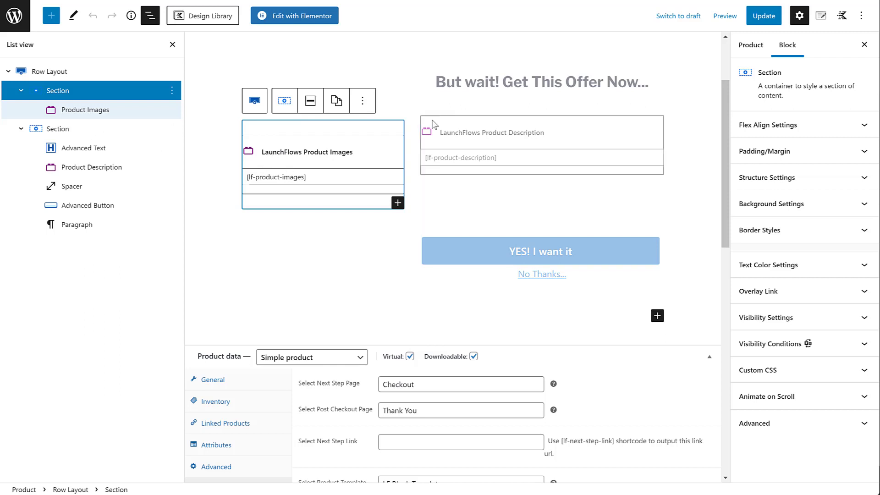
pyautogui.click(459, 91)
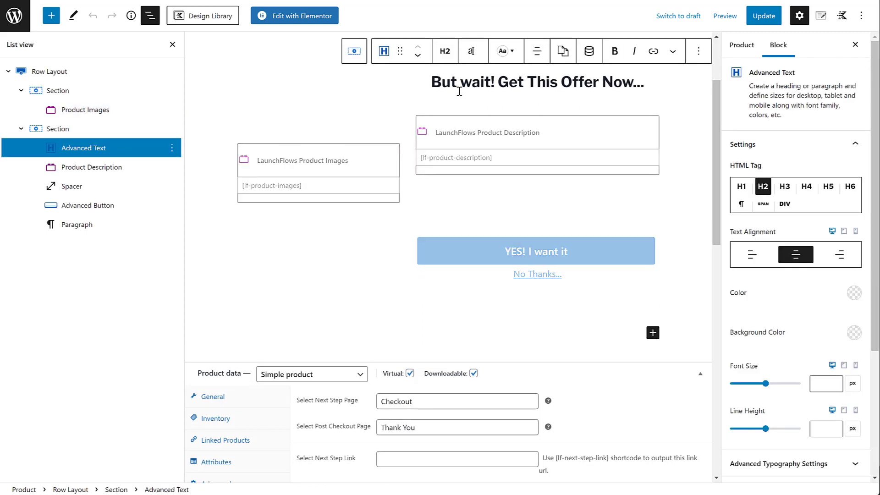
pyautogui.click(481, 132)
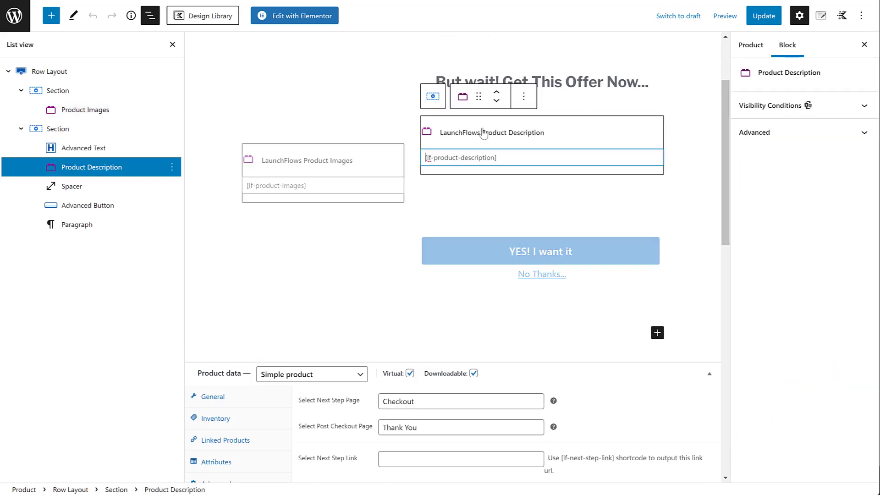
pyautogui.click(495, 251)
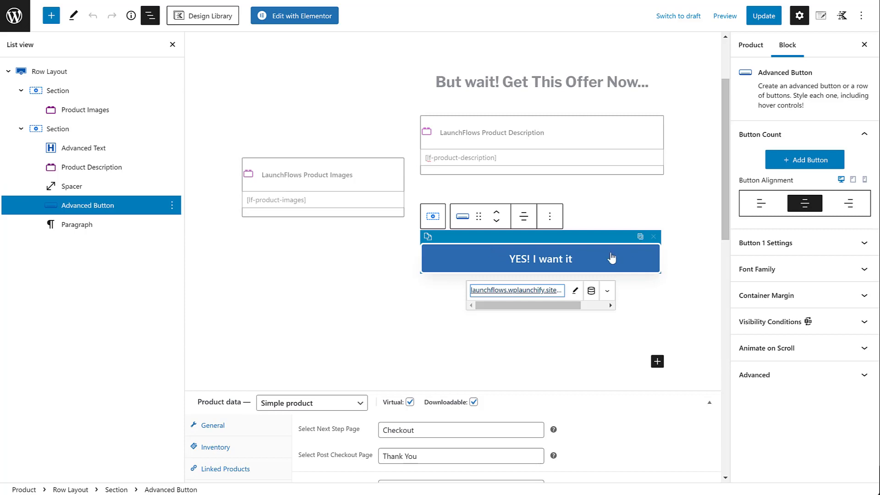
pyautogui.press('Return')
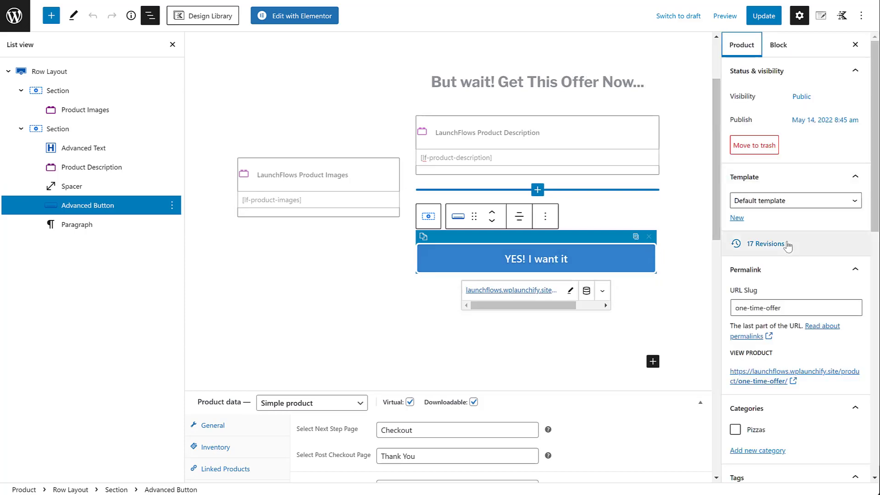
pyautogui.scroll(-10, 784, 245)
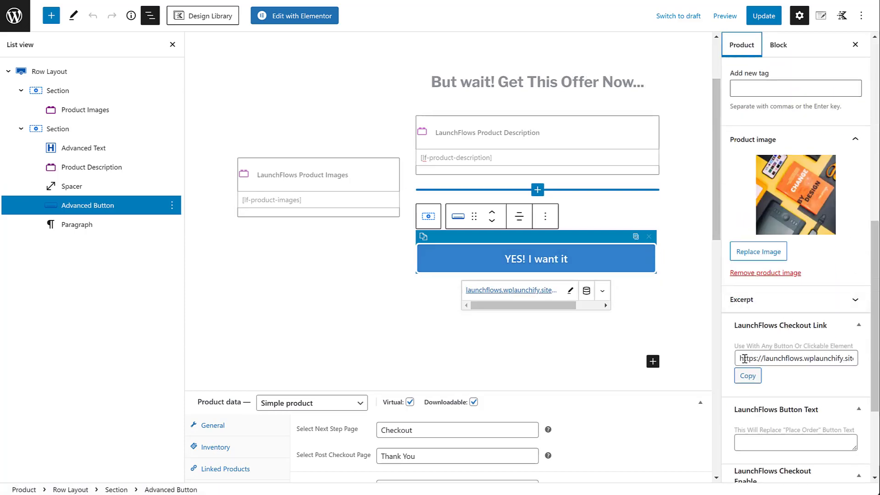
pyautogui.click(748, 375)
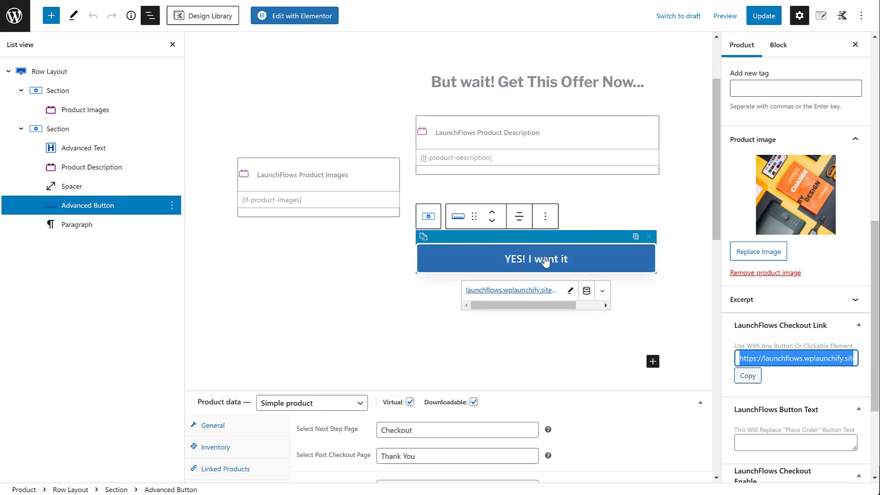
pyautogui.click(622, 293)
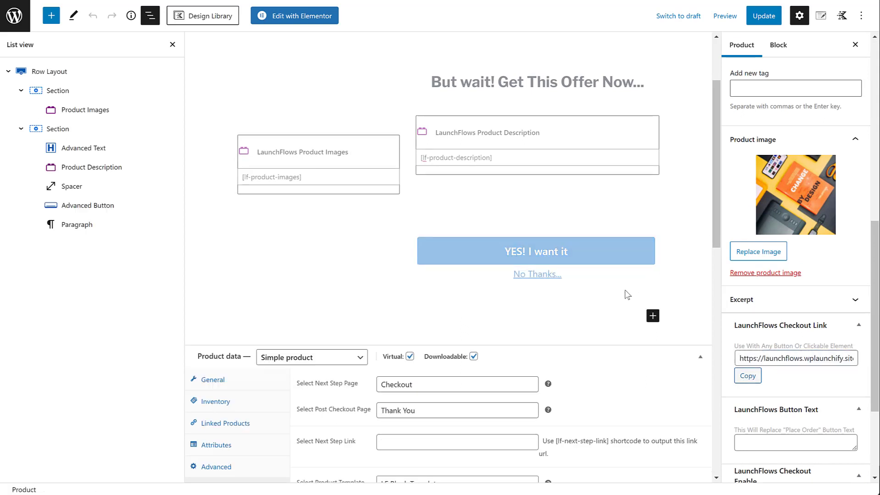
pyautogui.click(570, 275)
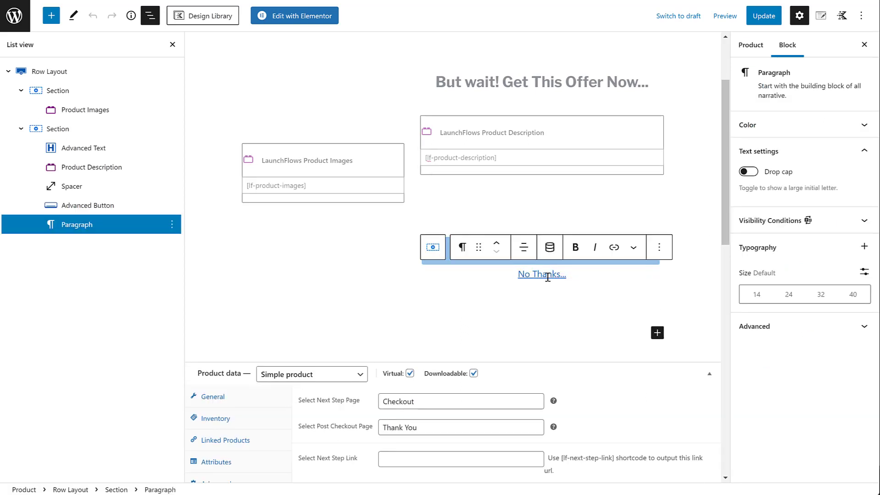
pyautogui.click(548, 275)
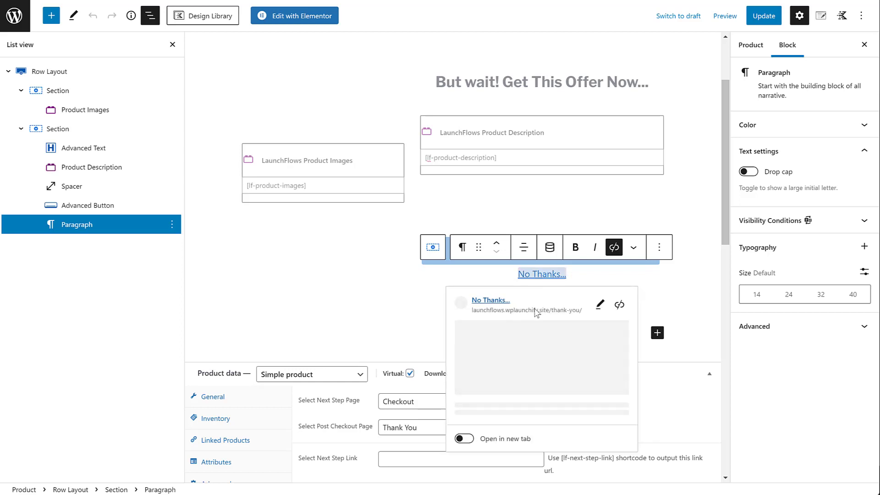
pyautogui.click(554, 309)
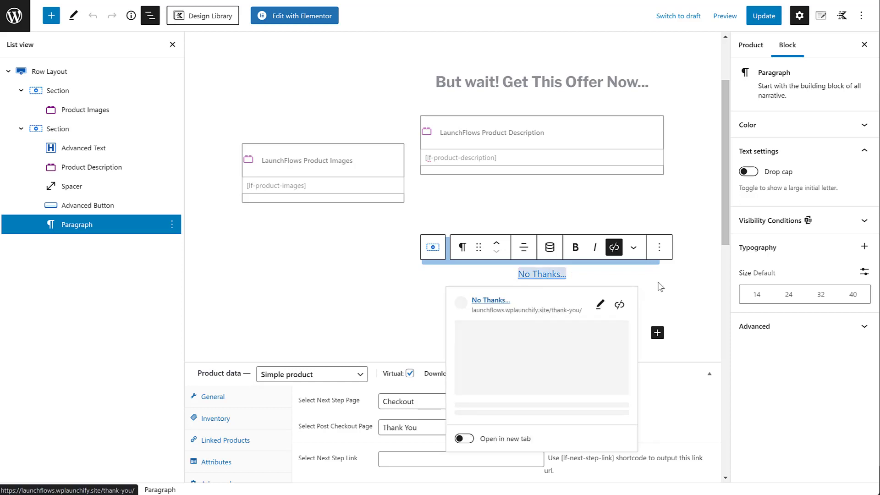
pyautogui.click(698, 253)
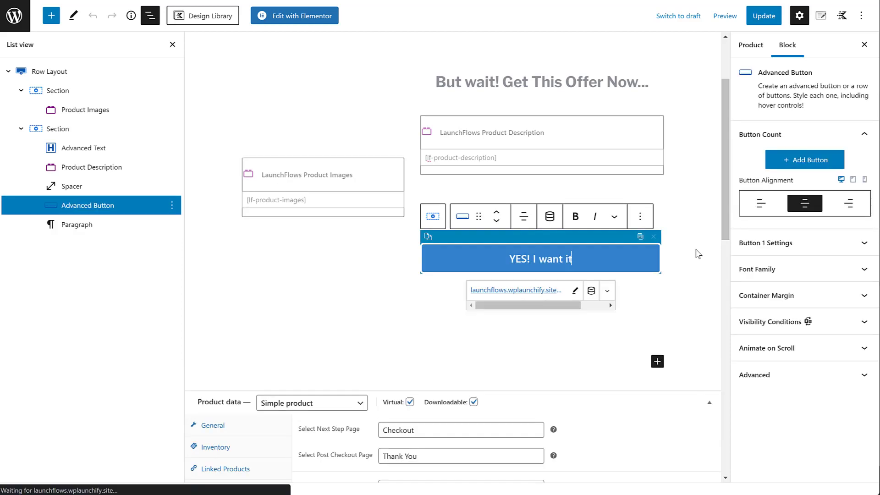
pyautogui.click(657, 362)
pyautogui.write('/upse')
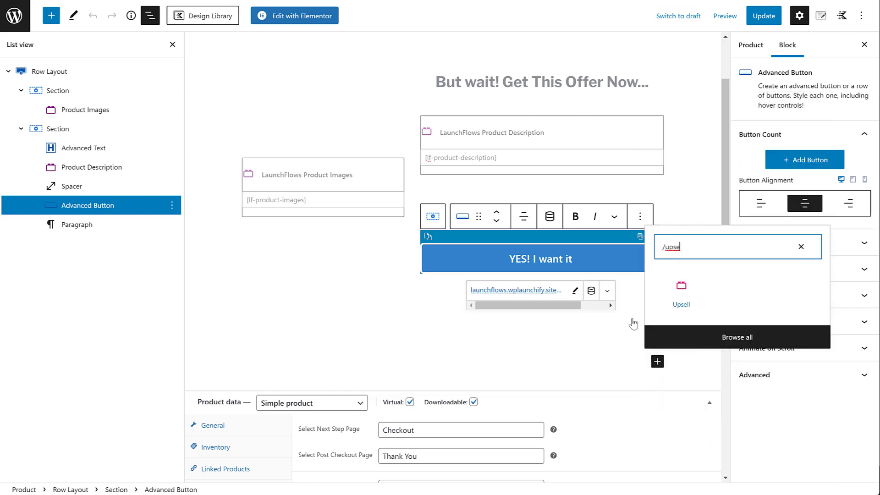
pyautogui.click(801, 246)
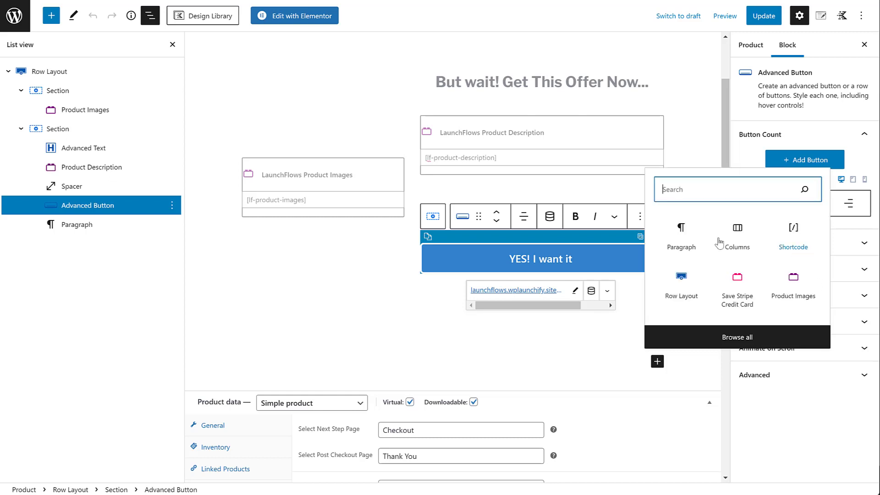
pyautogui.click(685, 142)
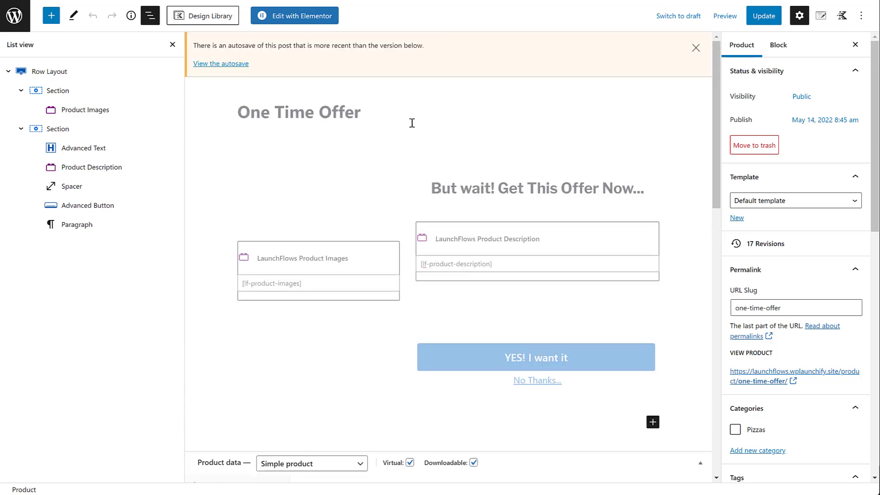
# - Select the Row Layout and use Copy all content from the editor's Options menu
pyautogui.click(93, 73)
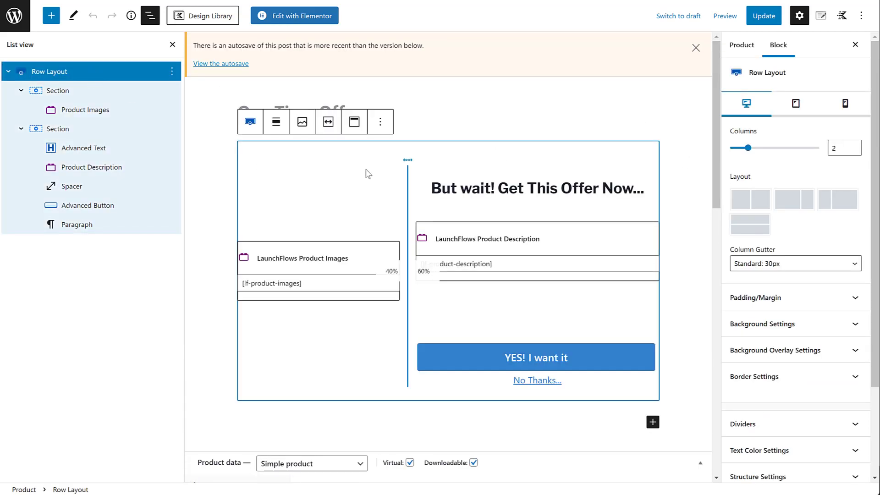
pyautogui.click(861, 16)
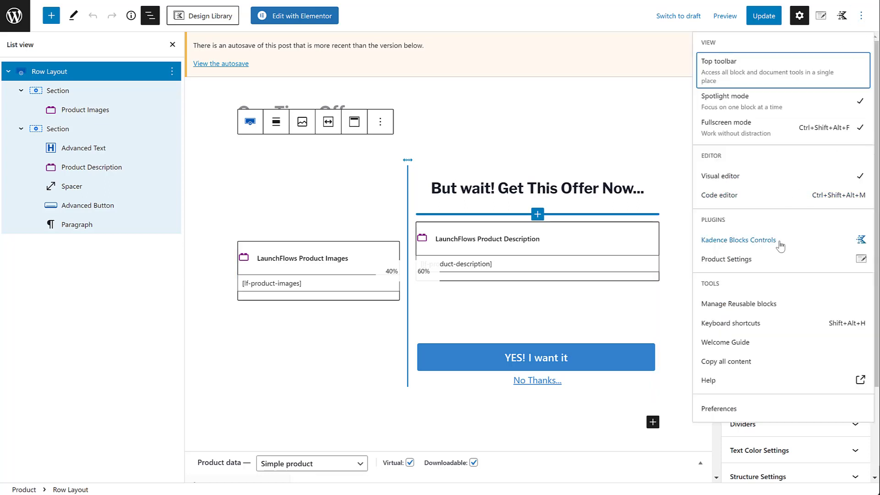
pyautogui.click(730, 362)
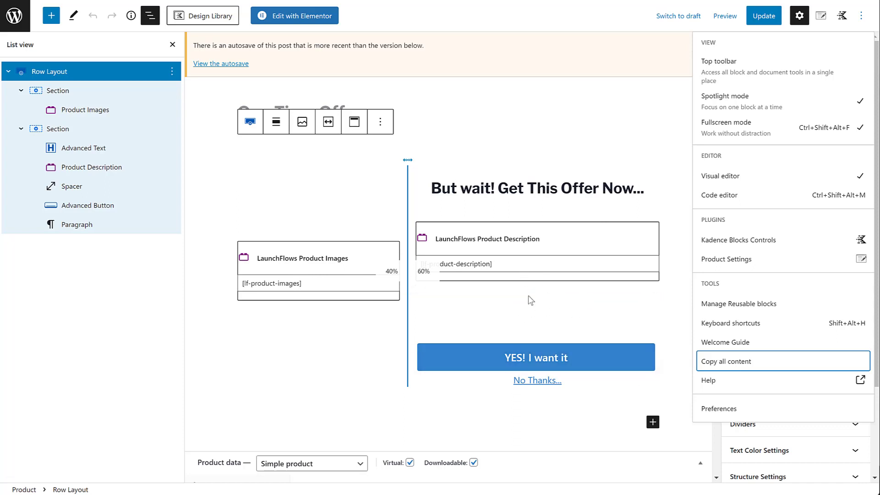
pyautogui.click(491, 120)
pyautogui.click(491, 120)
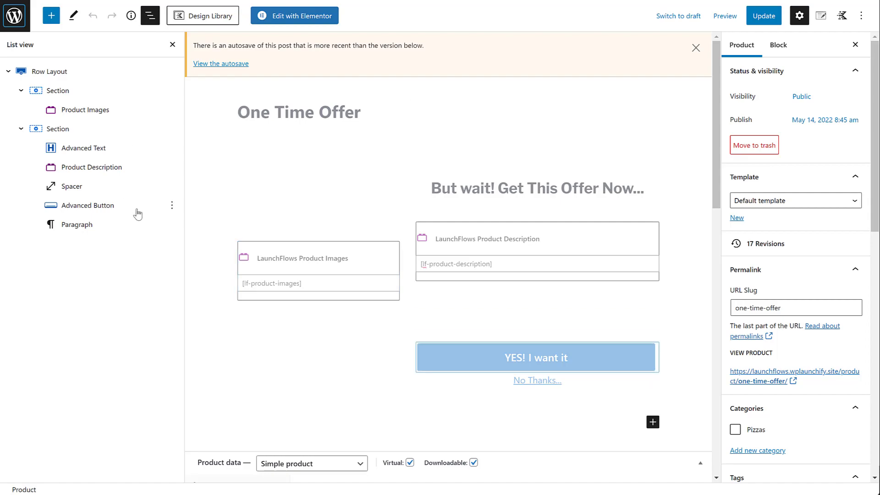
# - Go from the Products list to the All Pages list
pyautogui.hotkey('alt', 'Left')
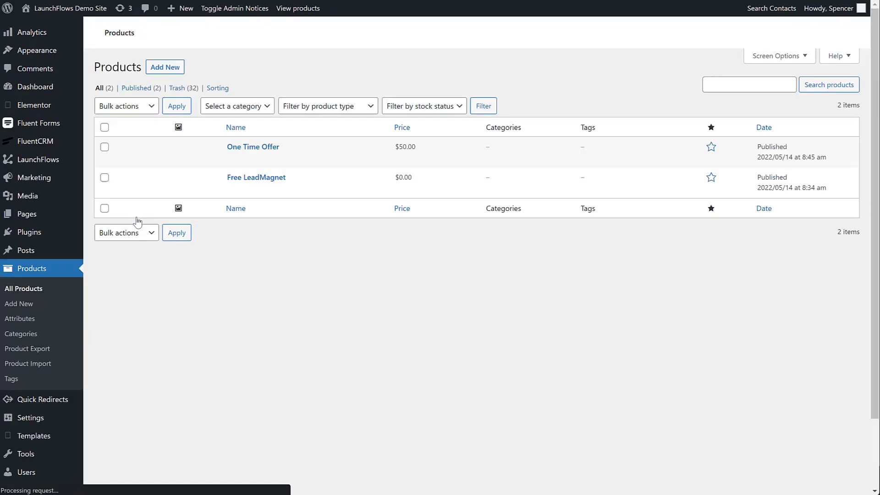
pyautogui.moveTo(37, 218)
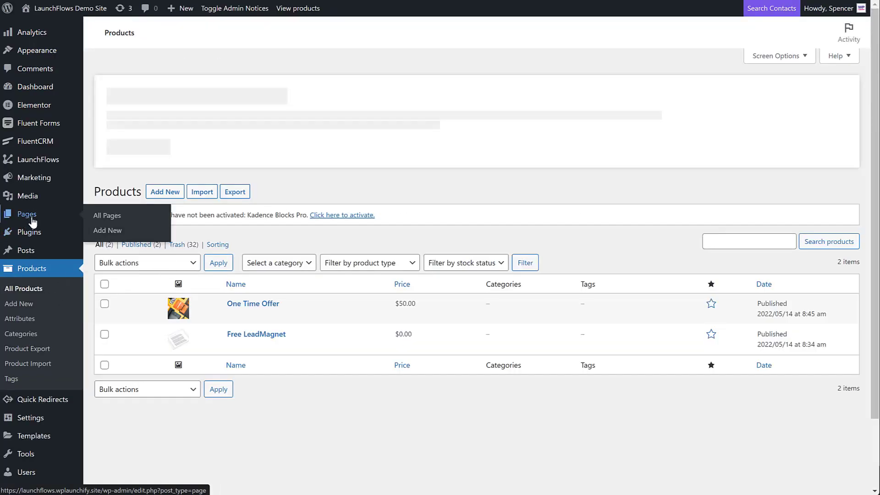
pyautogui.click(103, 220)
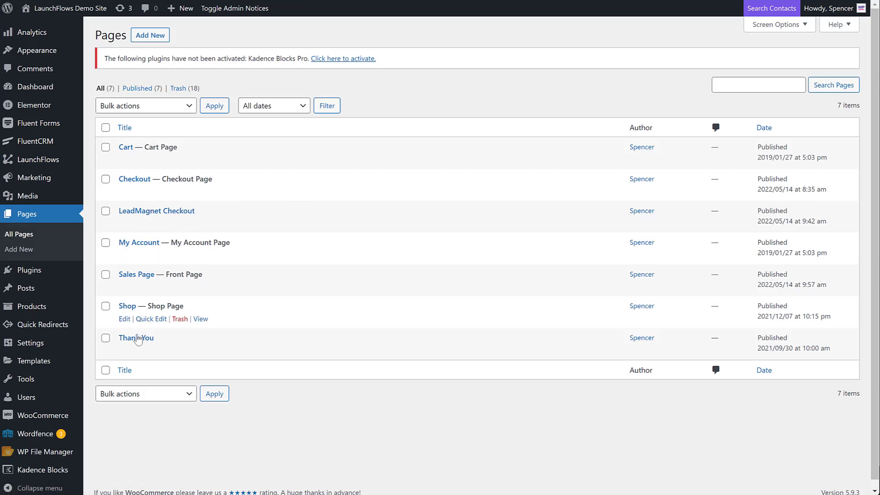
pyautogui.click(124, 352)
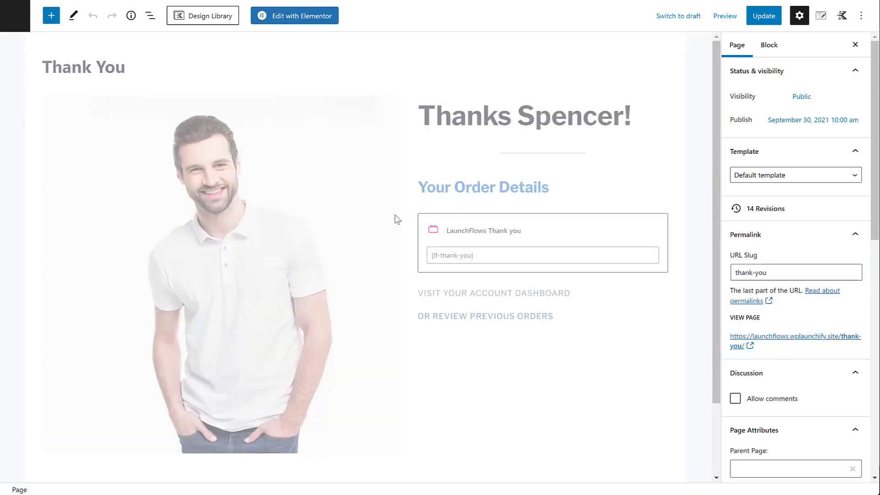
pyautogui.click(538, 232)
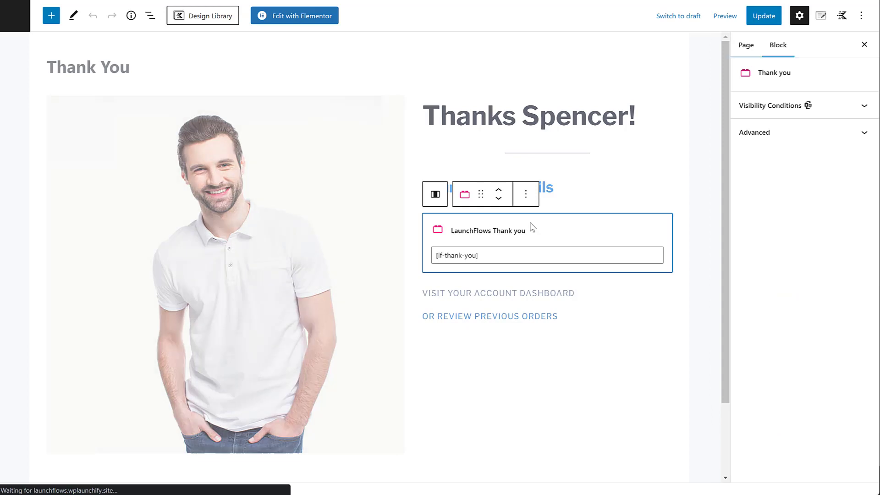
pyautogui.click(523, 117)
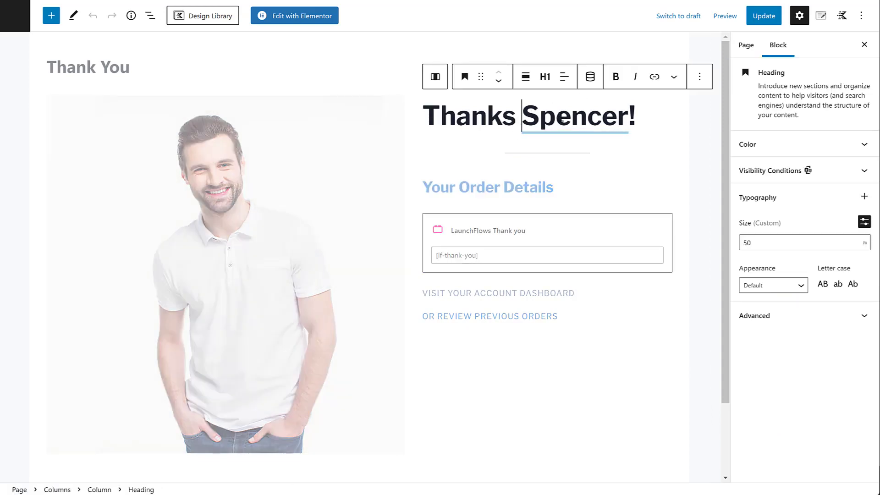
pyautogui.click(590, 77)
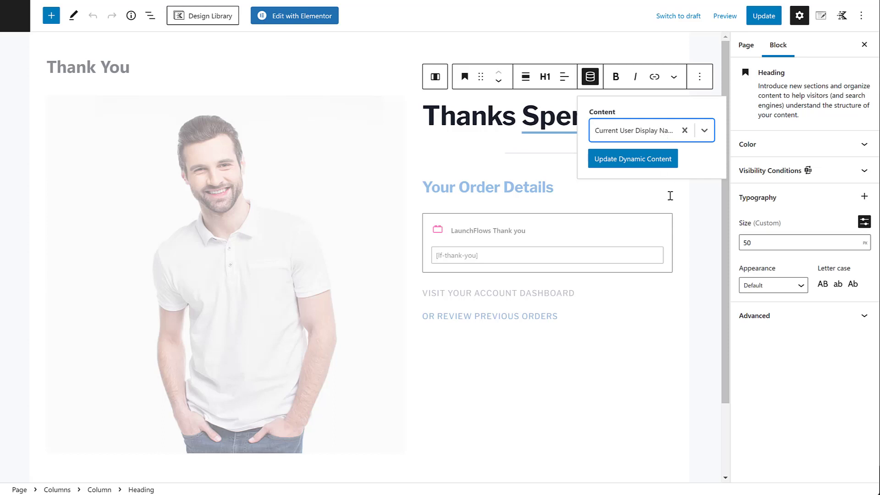
pyautogui.click(554, 208)
pyautogui.click(520, 236)
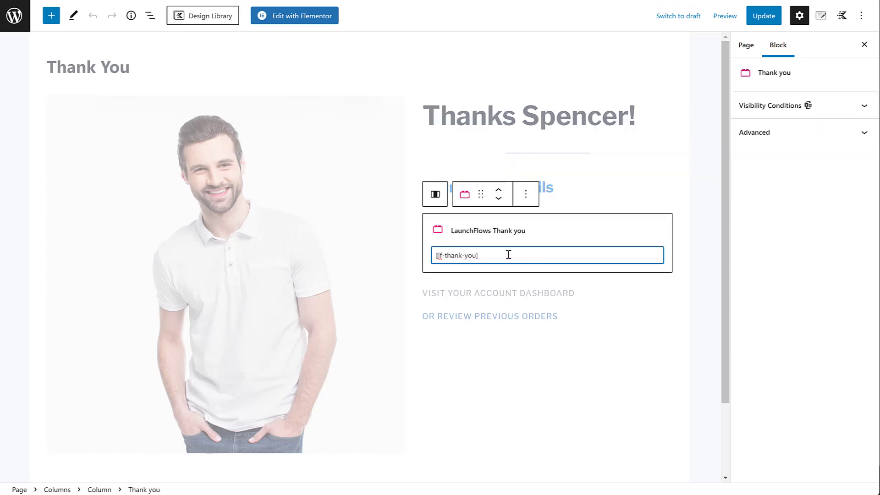
pyautogui.click(582, 317)
pyautogui.click(534, 317)
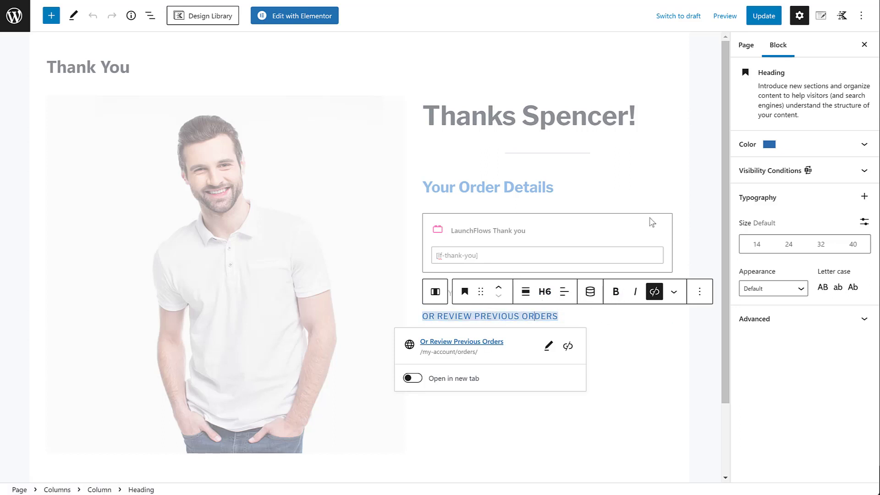
pyautogui.click(663, 163)
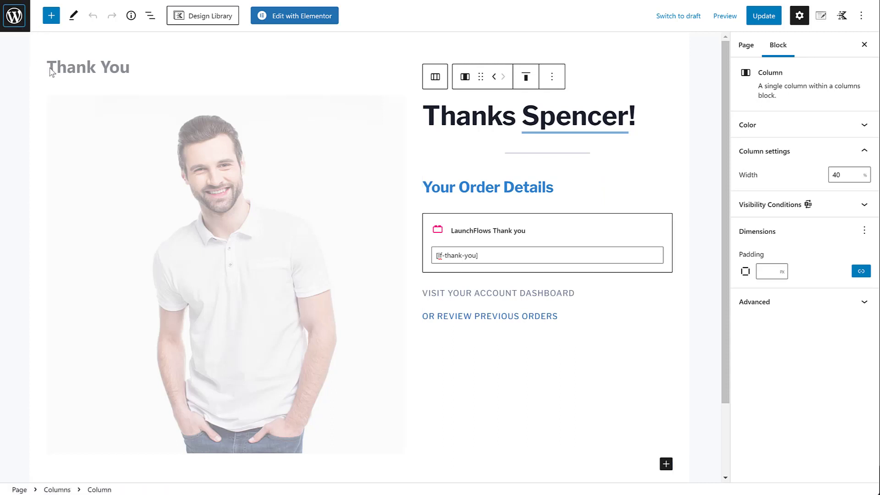
# - Return to the admin All Pages list and reload it
pyautogui.click(14, 15)
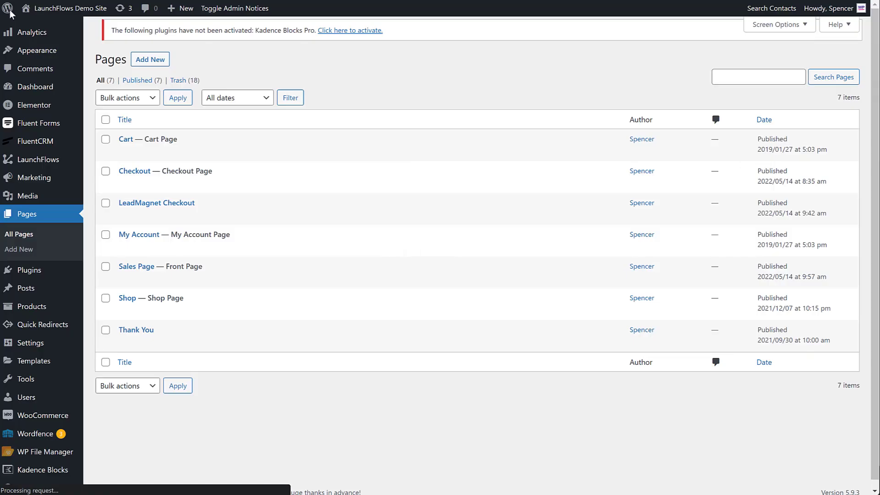
pyautogui.click(33, 241)
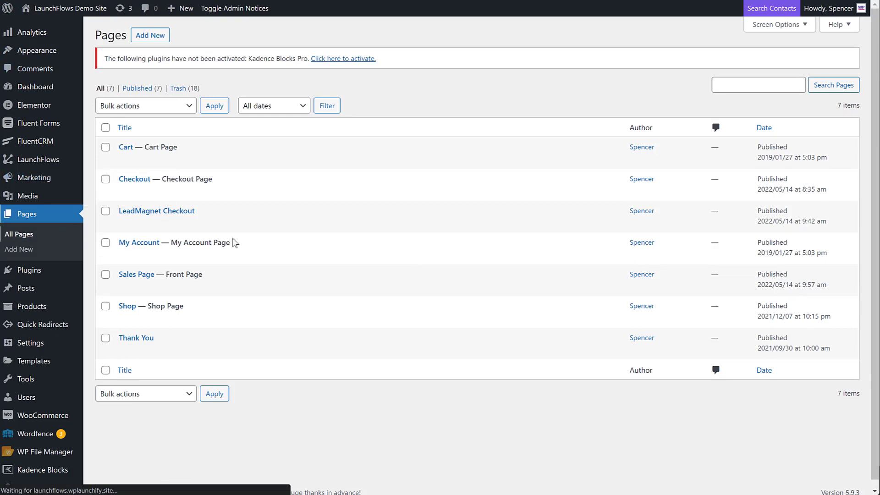
pyautogui.moveTo(183, 226)
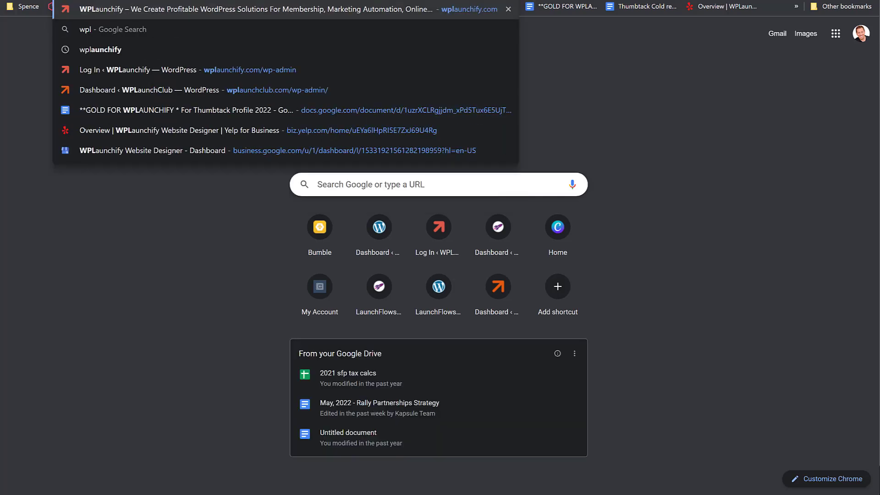
# - Load the wplaunchify.com homepage from the address-bar suggestion
pyautogui.press('Return')
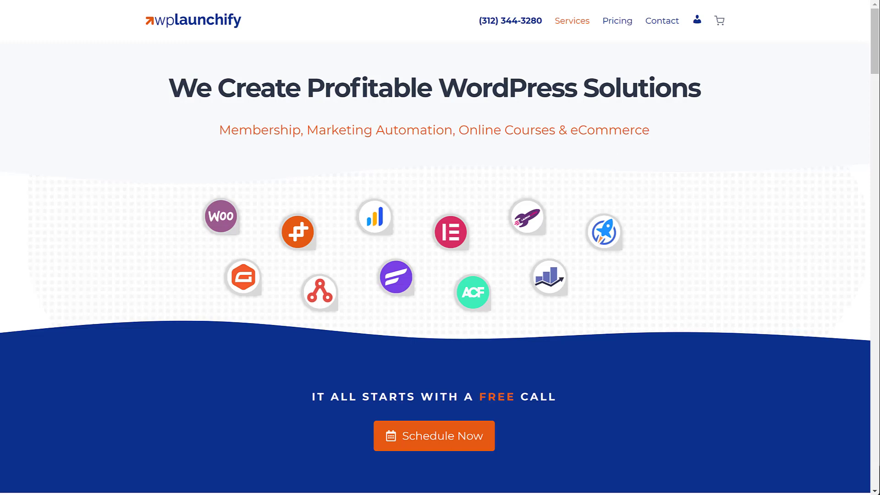
# - Go to launchflows.com and bring up the Get Help contact form via 'Click For Help'
pyautogui.hotkey('ctrl', 'l')
pyautogui.write('launchflows.com')
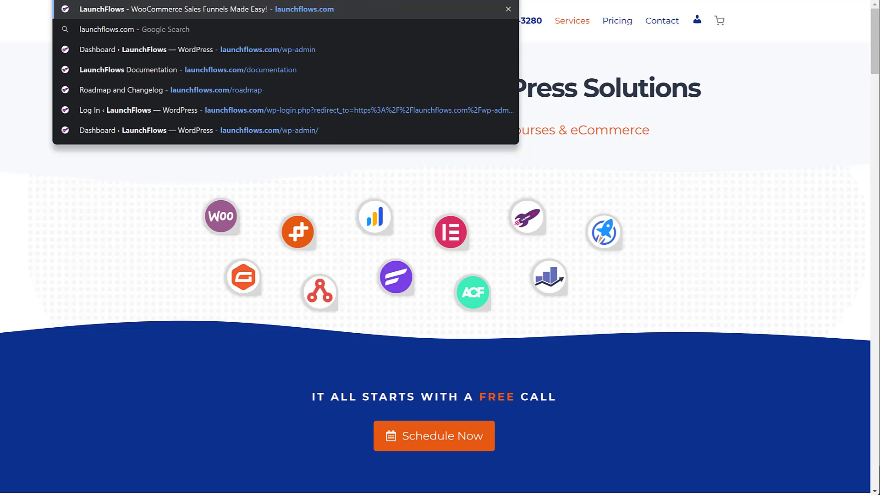
pyautogui.press('Return')
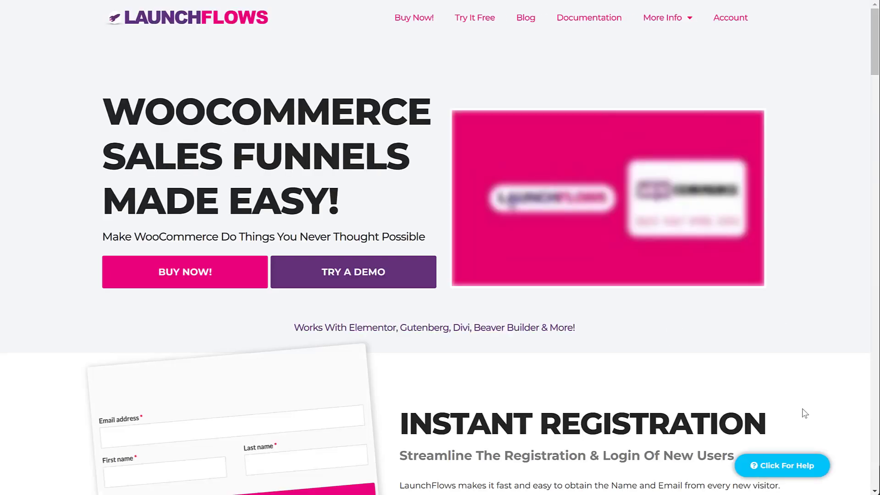
pyautogui.click(780, 461)
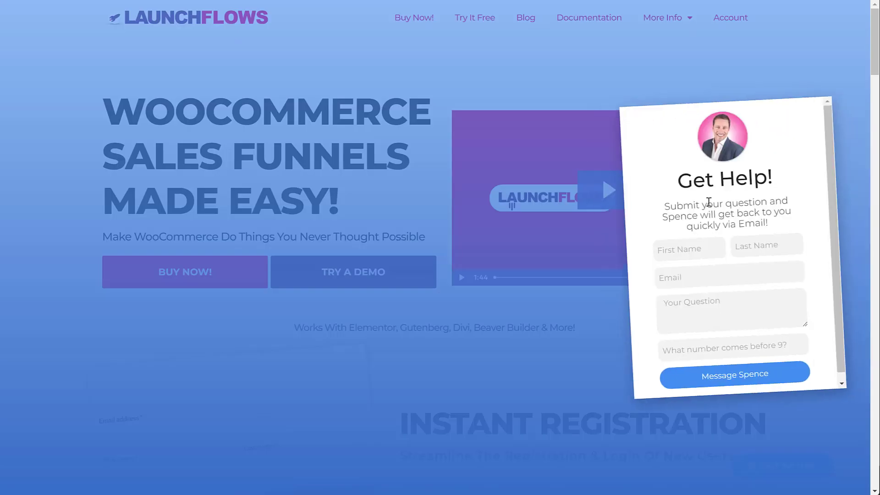